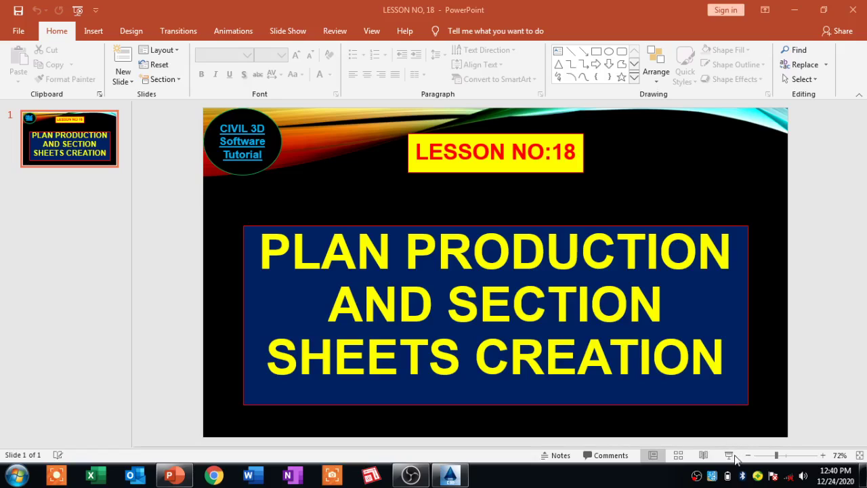
Present the Lesson No:18 title slide full screen, then return to the Civil 3D drawing
{"action": "left_click", "coordinate": [730, 456]}
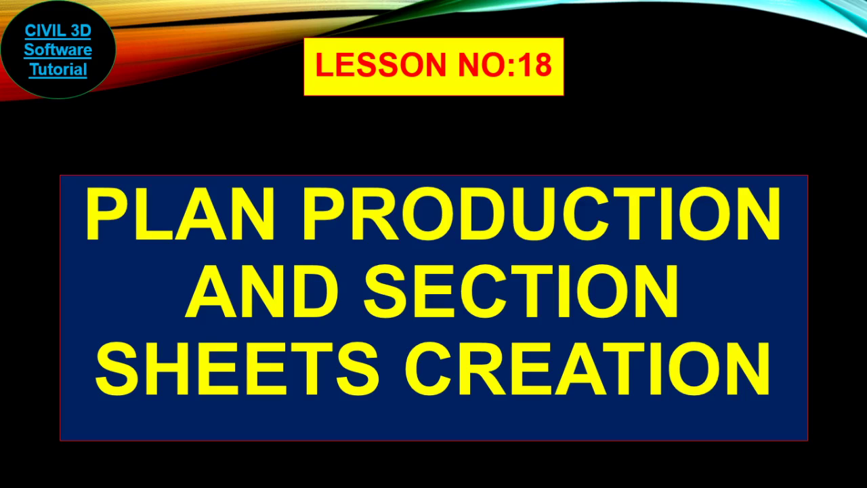
{"action": "key", "text": "Escape"}
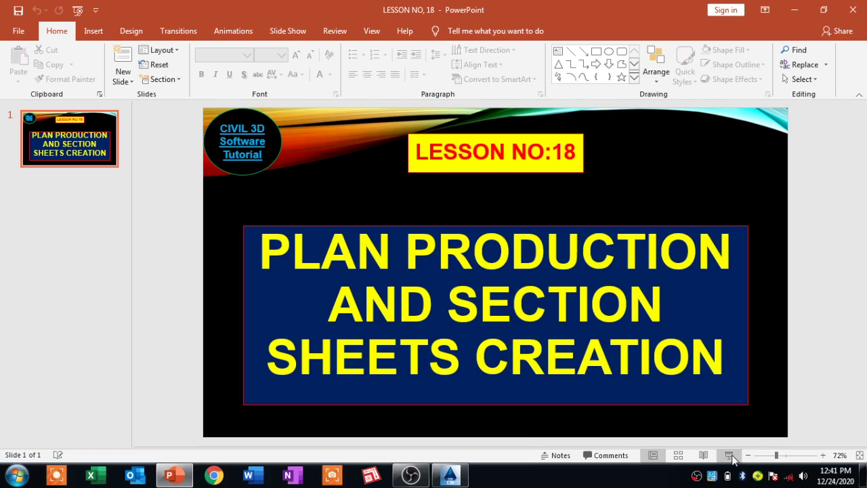
{"action": "mouse_move", "coordinate": [450, 475]}
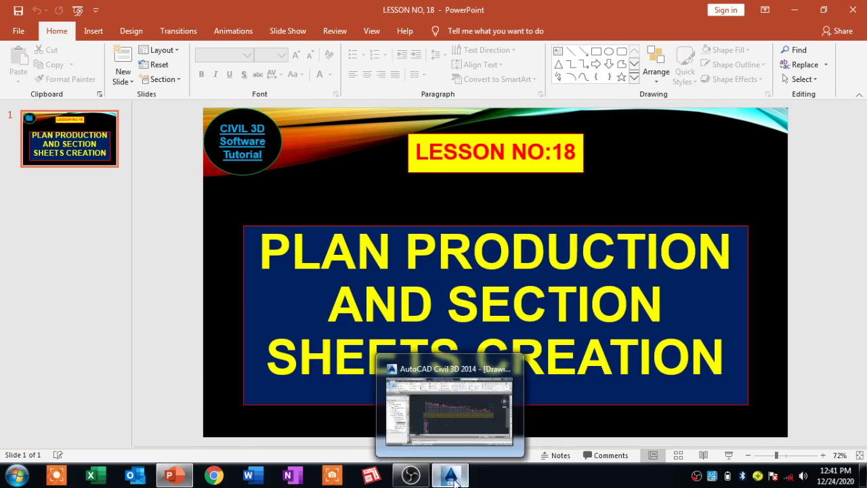
{"action": "left_click", "coordinate": [461, 478]}
Zoom around the profile view and start Create Multiple Section Views
{"action": "scroll", "coordinate": [427, 256], "scroll_direction": "up", "scroll_amount": 5}
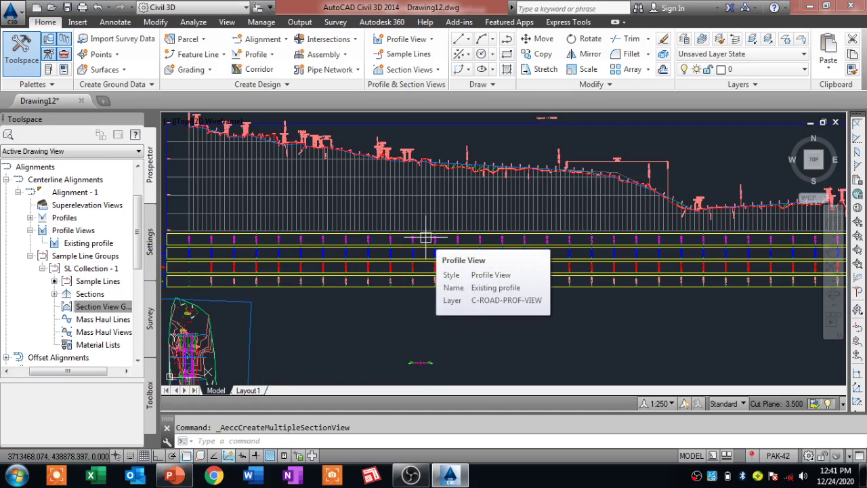
{"action": "scroll", "coordinate": [440, 231], "scroll_direction": "down", "scroll_amount": 3}
{"action": "scroll", "coordinate": [405, 243], "scroll_direction": "up", "scroll_amount": 3}
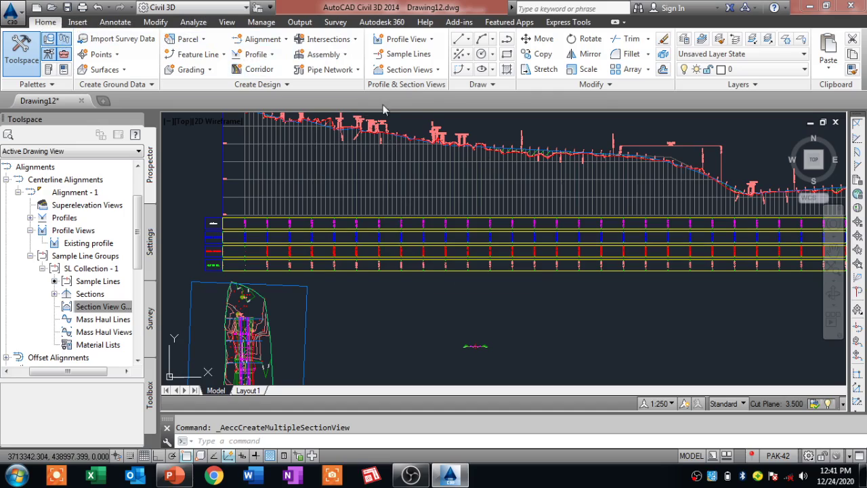
{"action": "left_click", "coordinate": [438, 70]}
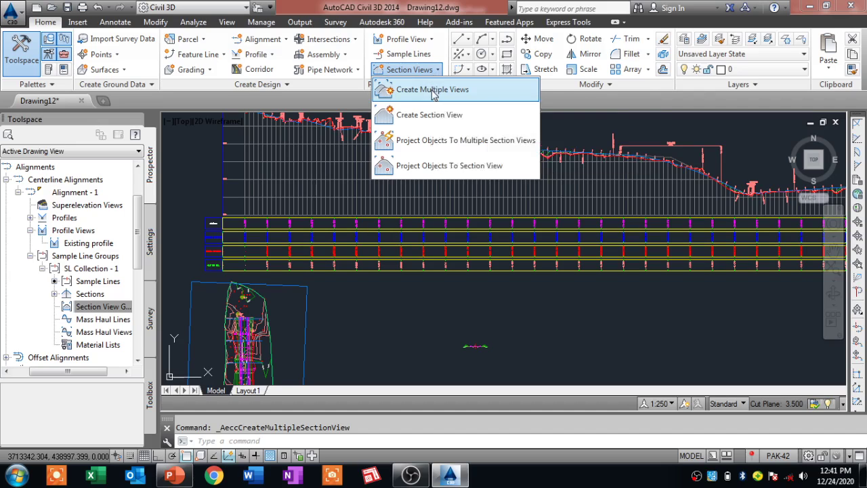
{"action": "left_click", "coordinate": [432, 91]}
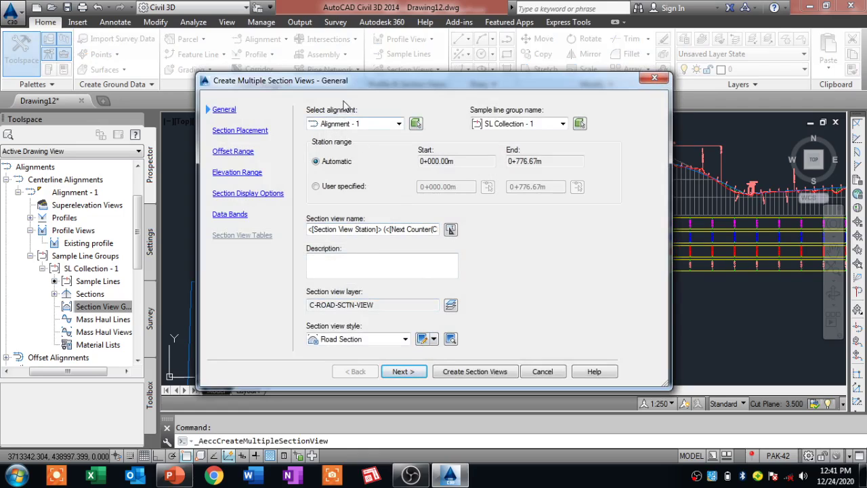
Choose Alignment - 1, advance to section placement, and browse for a sheet template layout
{"action": "left_click", "coordinate": [398, 124]}
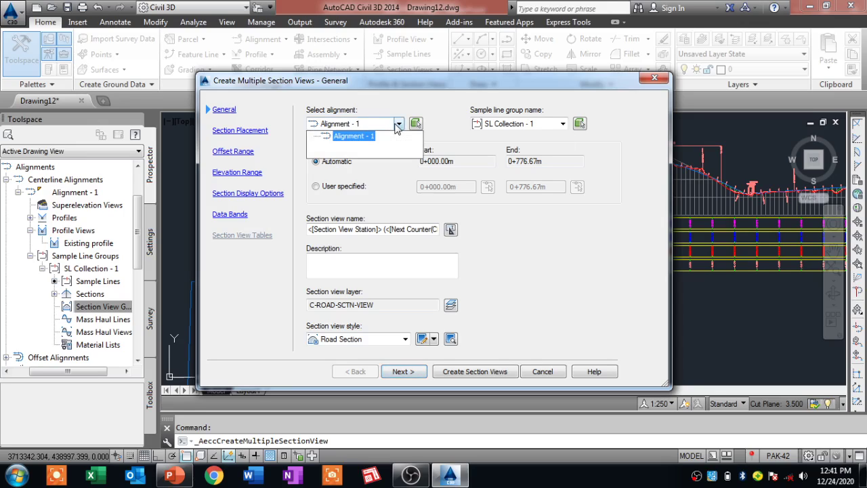
{"action": "left_click", "coordinate": [398, 127]}
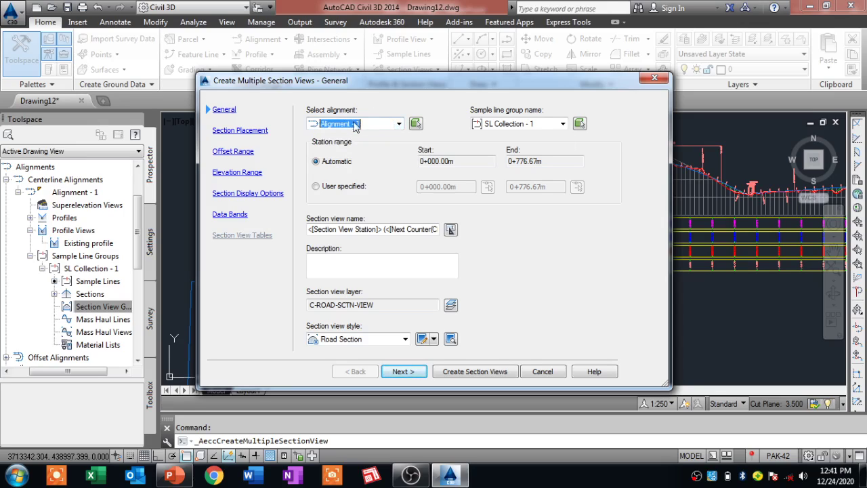
{"action": "left_click", "coordinate": [402, 372]}
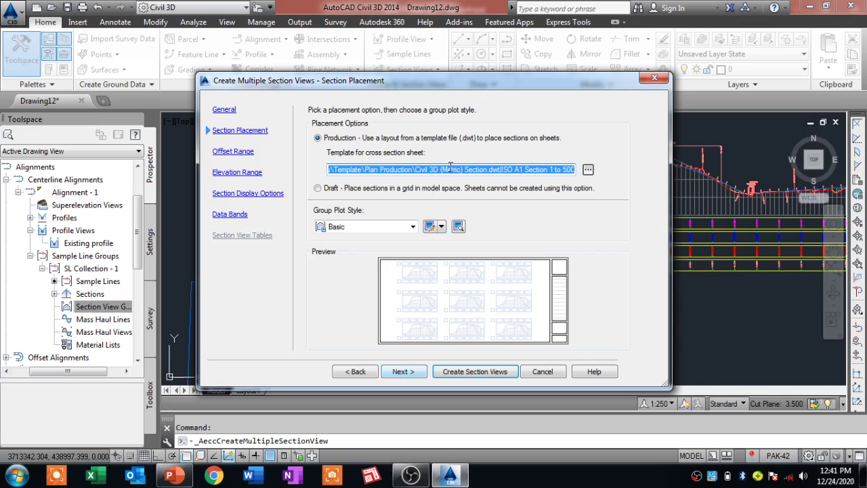
{"action": "left_click", "coordinate": [588, 170]}
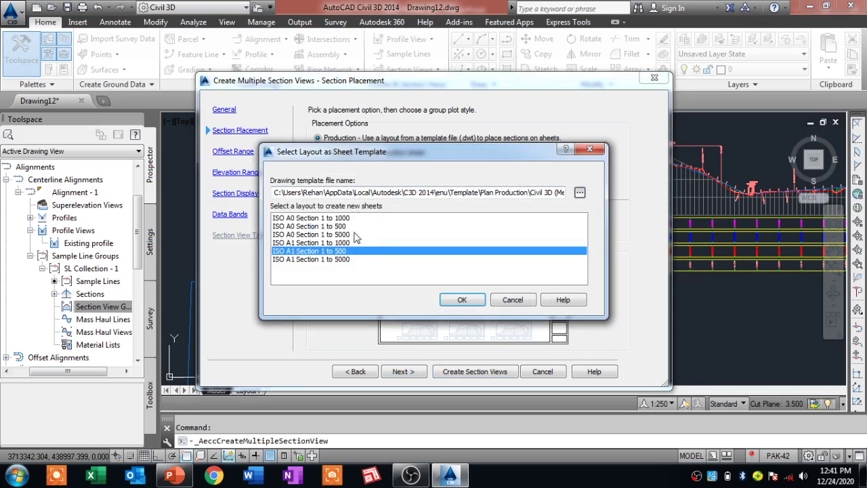
Use the A3 Section 1 to 250 layout from A3 SIZE.dwg as the section sheet template
{"action": "left_click", "coordinate": [580, 194]}
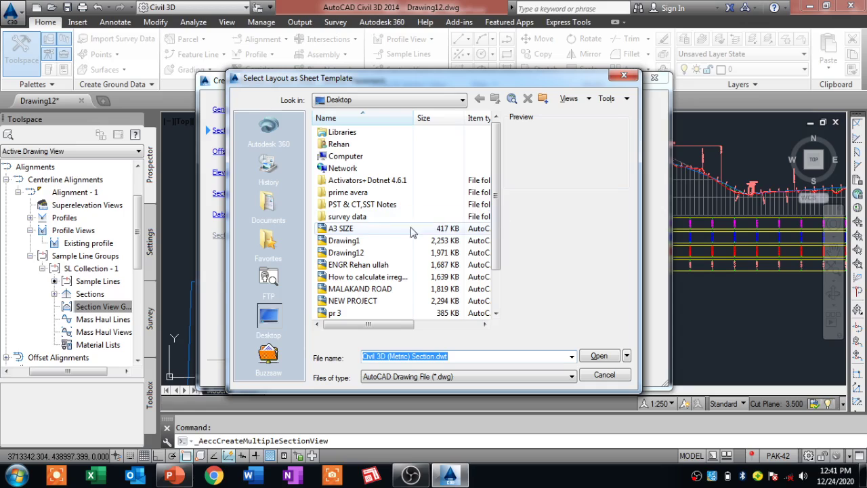
{"action": "left_click", "coordinate": [374, 230]}
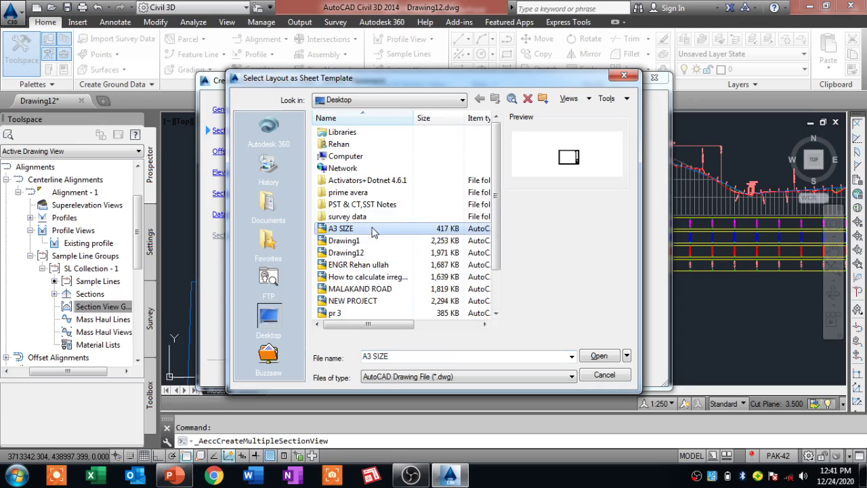
{"action": "left_click", "coordinate": [599, 356]}
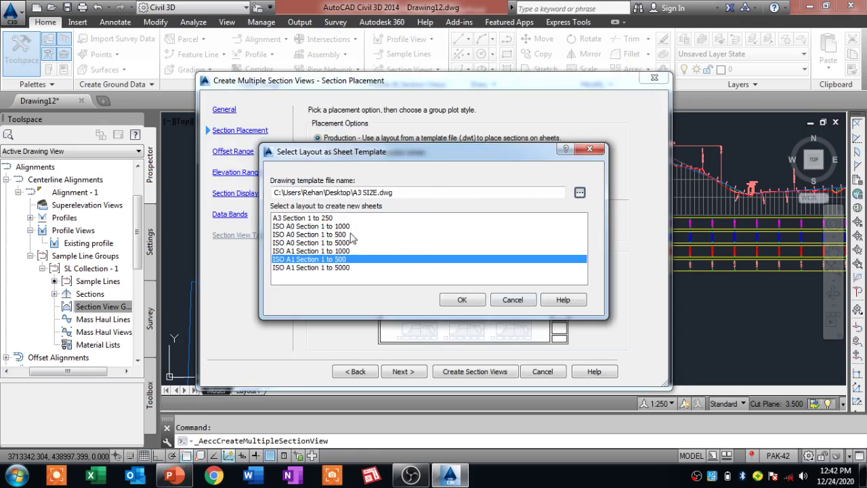
{"action": "left_click", "coordinate": [313, 219]}
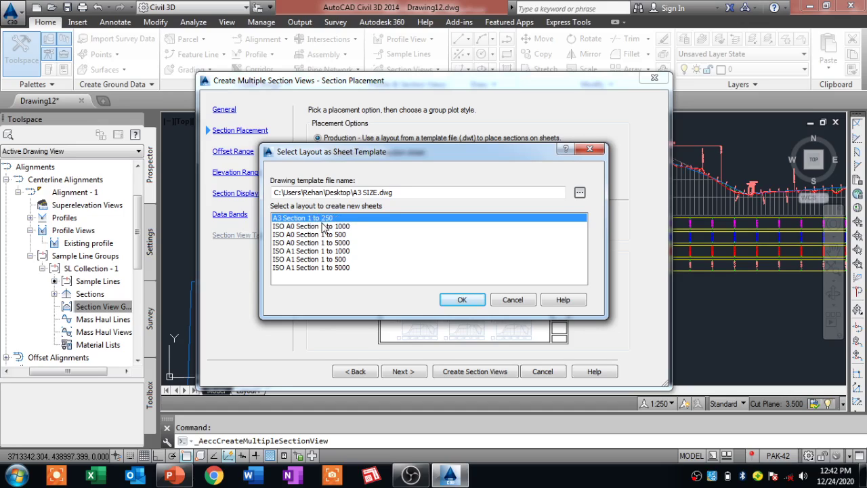
{"action": "left_click", "coordinate": [463, 300]}
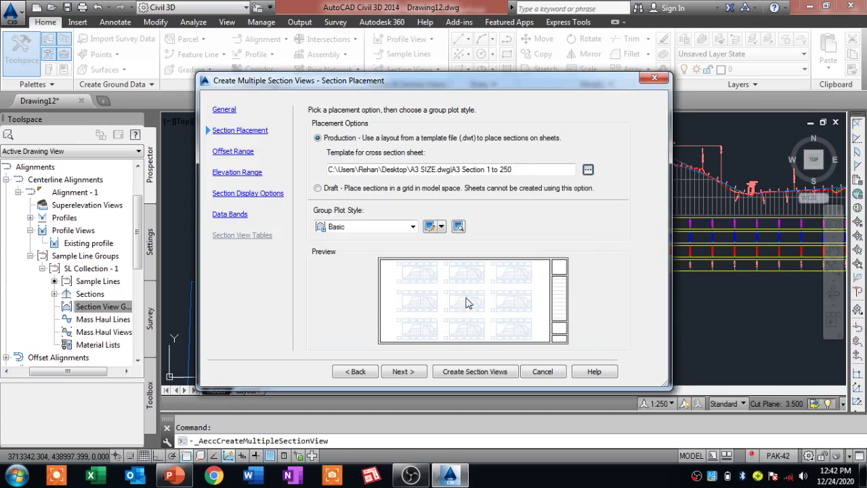
Accept default offset, elevation, display and data band settings and create the section views
{"action": "left_click", "coordinate": [409, 375]}
{"action": "left_click", "coordinate": [409, 375]}
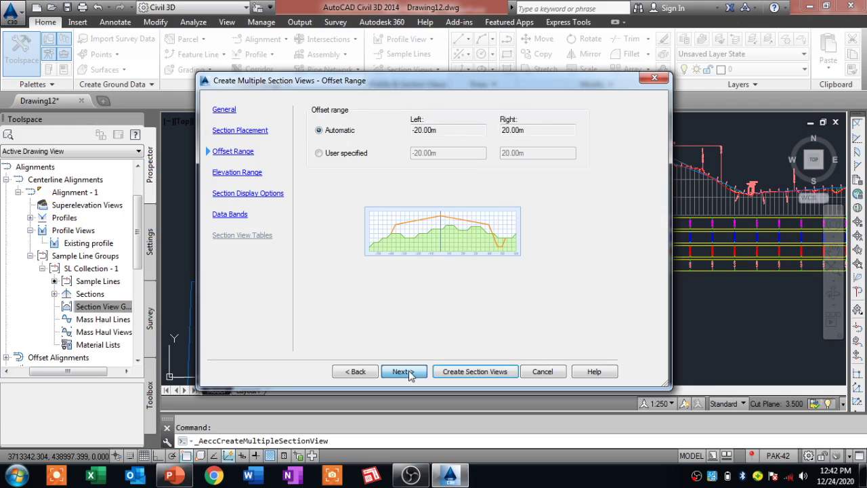
{"action": "left_click", "coordinate": [409, 375]}
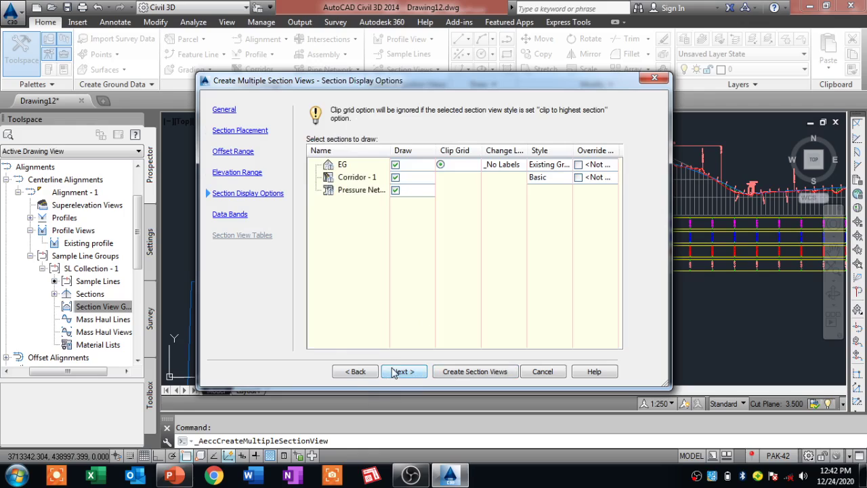
{"action": "left_click", "coordinate": [395, 374]}
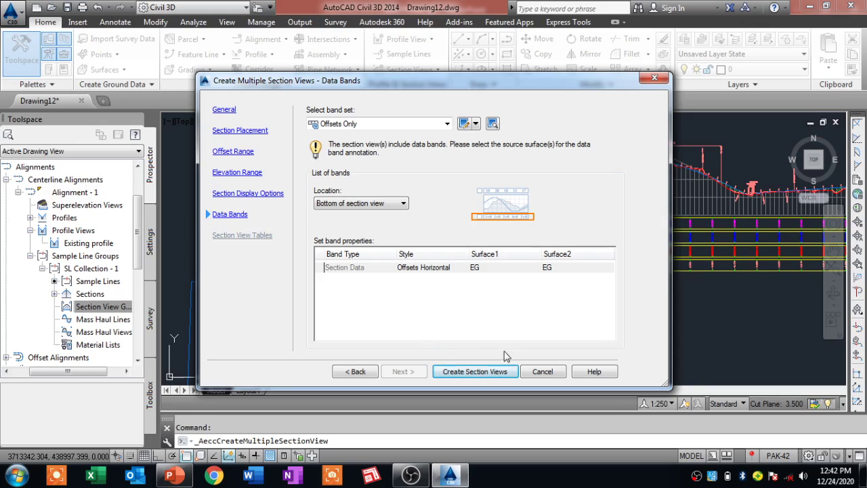
{"action": "left_click", "coordinate": [475, 372]}
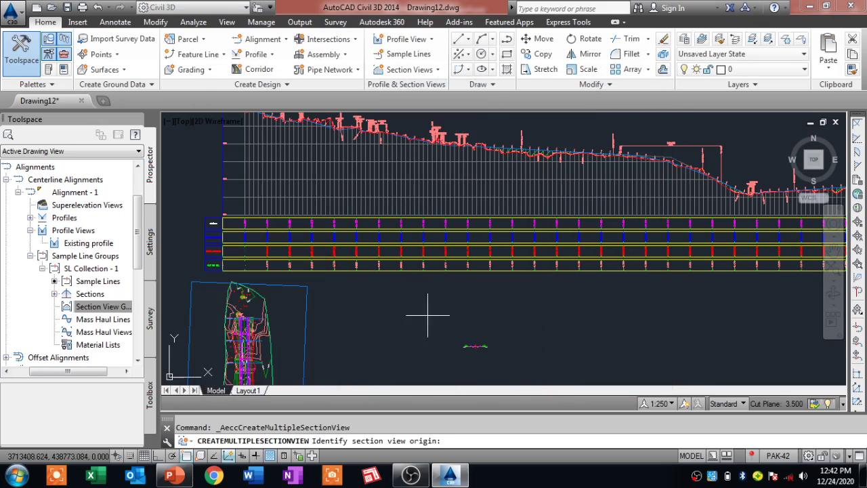
{"action": "scroll", "coordinate": [408, 306], "scroll_direction": "up", "scroll_amount": 2}
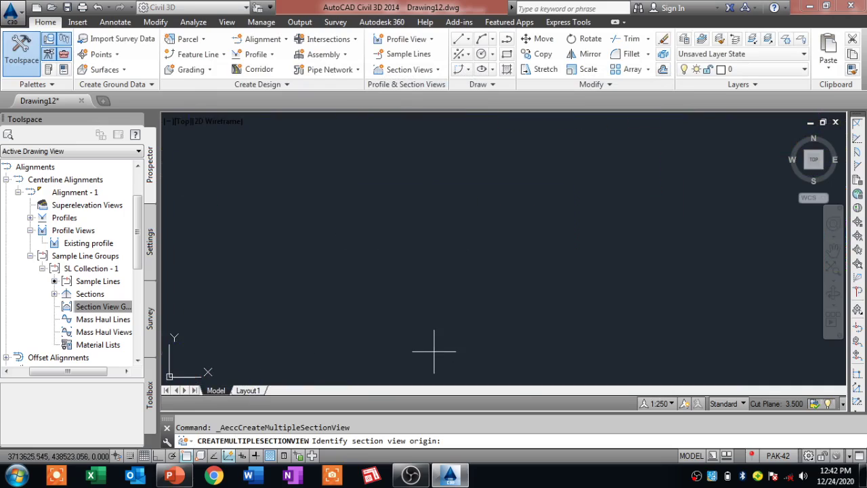
{"action": "scroll", "coordinate": [413, 305], "scroll_direction": "down", "scroll_amount": 2}
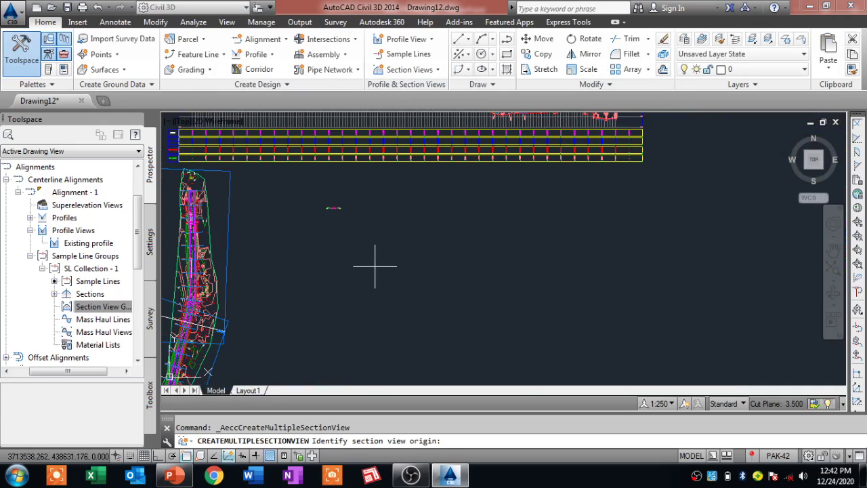
{"action": "mouse_move", "coordinate": [380, 273]}
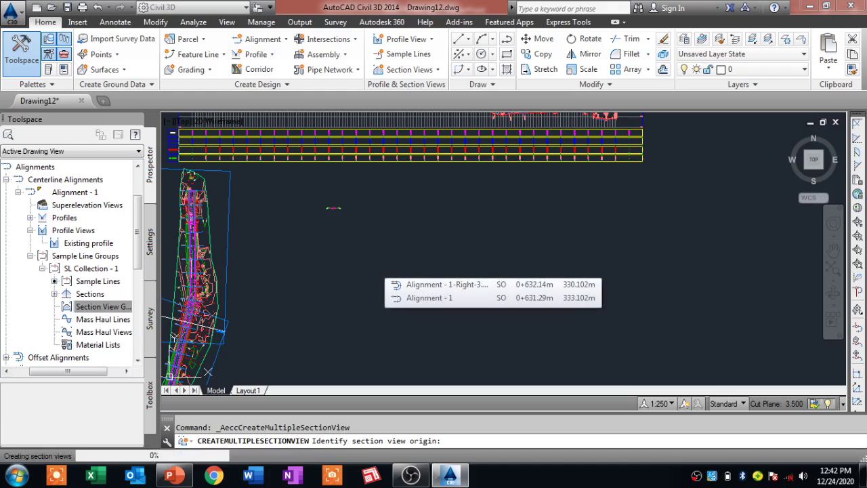
Place the row of section sheets beside the plan and turn off dynamic UCS
{"action": "left_click", "coordinate": [374, 267]}
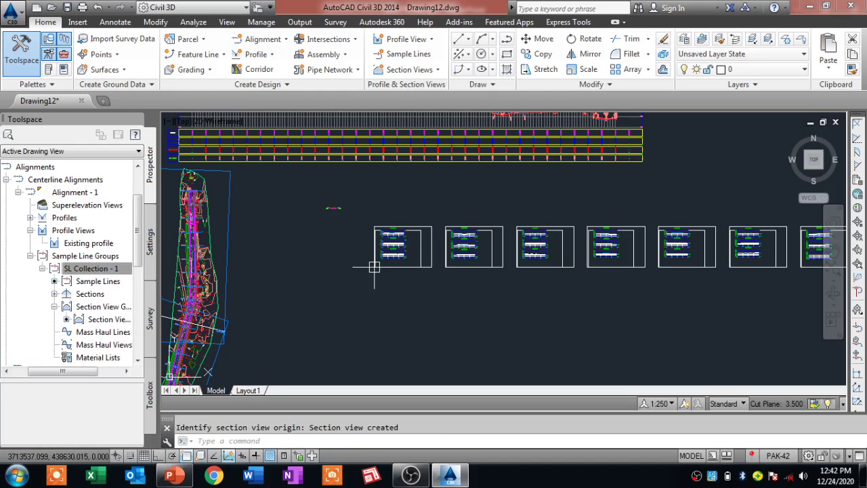
{"action": "key", "text": "F6"}
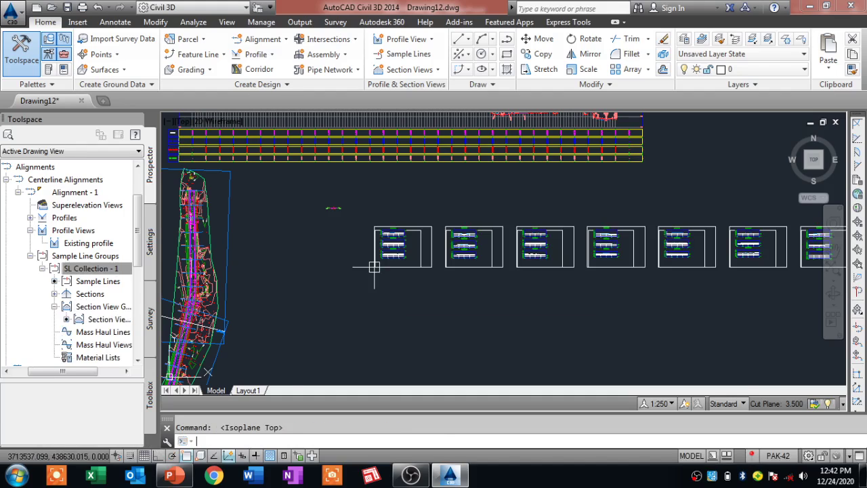
{"action": "scroll", "coordinate": [389, 239], "scroll_direction": "up", "scroll_amount": 9}
{"action": "scroll", "coordinate": [398, 193], "scroll_direction": "down", "scroll_amount": 2}
{"action": "scroll", "coordinate": [397, 190], "scroll_direction": "down", "scroll_amount": 2}
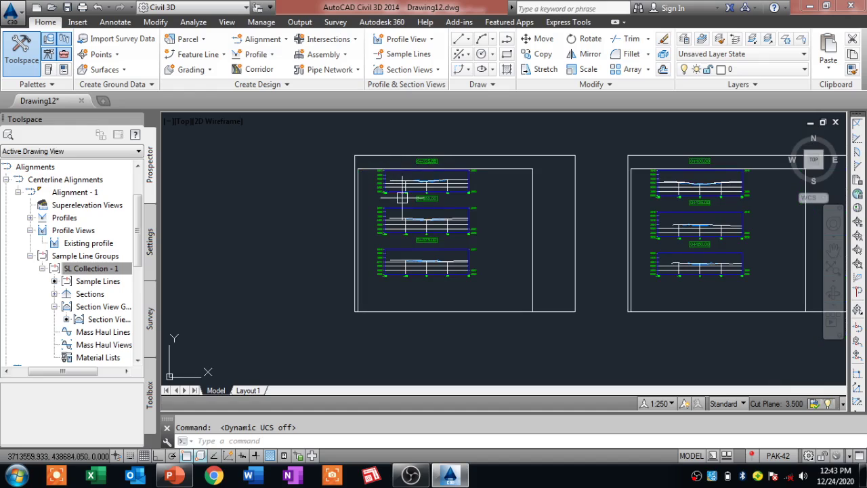
{"action": "scroll", "coordinate": [414, 253], "scroll_direction": "down", "scroll_amount": 3}
Zoom in on the new section sheets and select the 0+025.00 section view
{"action": "scroll", "coordinate": [412, 257], "scroll_direction": "up", "scroll_amount": 5}
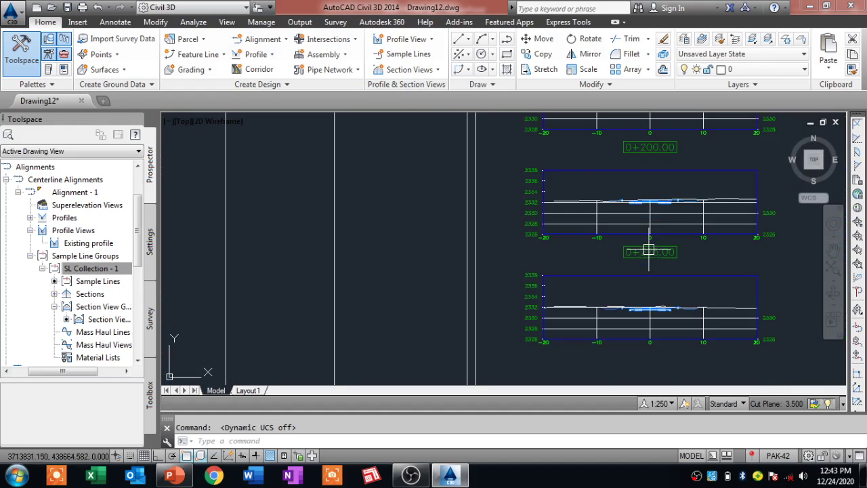
{"action": "scroll", "coordinate": [399, 244], "scroll_direction": "down", "scroll_amount": 2}
{"action": "scroll", "coordinate": [396, 239], "scroll_direction": "down", "scroll_amount": 3}
{"action": "scroll", "coordinate": [397, 239], "scroll_direction": "up", "scroll_amount": 3}
{"action": "scroll", "coordinate": [338, 228], "scroll_direction": "up", "scroll_amount": 3}
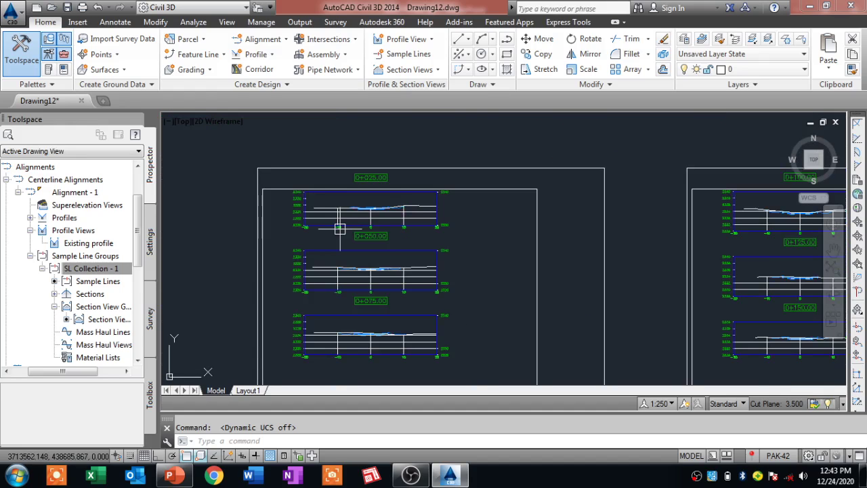
{"action": "scroll", "coordinate": [310, 195], "scroll_direction": "up", "scroll_amount": 4}
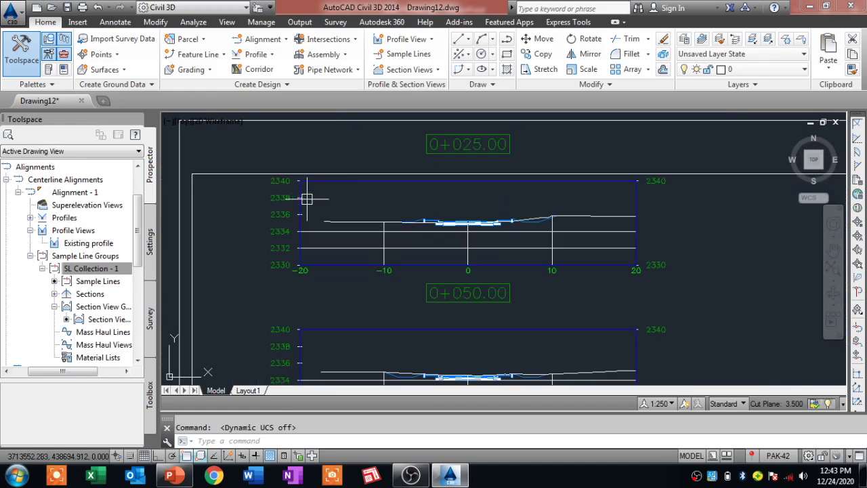
{"action": "scroll", "coordinate": [302, 186], "scroll_direction": "up", "scroll_amount": 2}
{"action": "scroll", "coordinate": [298, 186], "scroll_direction": "up", "scroll_amount": 2}
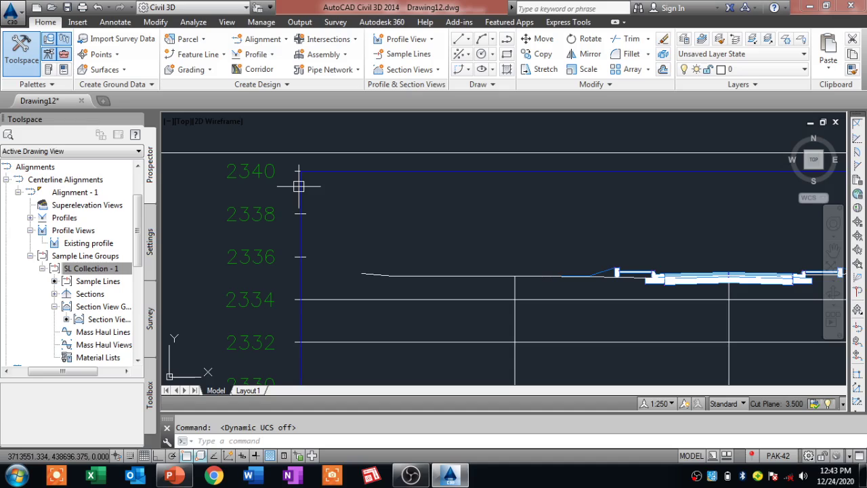
{"action": "left_click", "coordinate": [300, 184]}
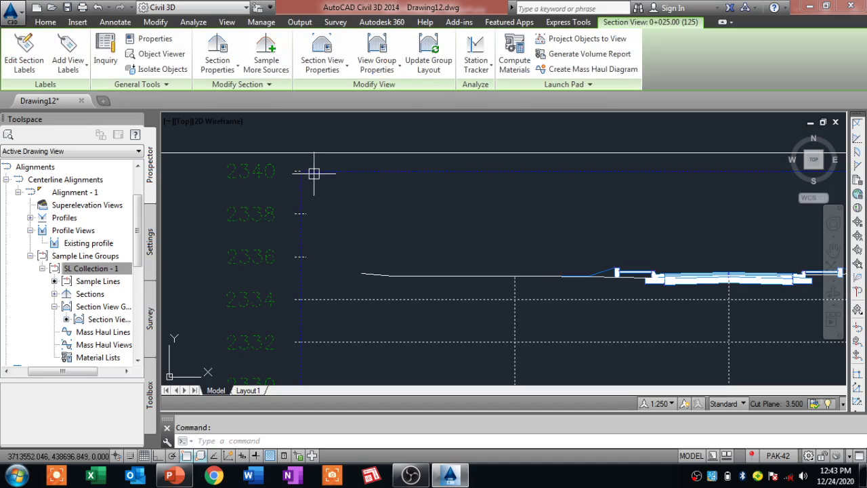
Set the Road Section style's major vertical tick interval to 1.000 m and apply it
{"action": "right_click", "coordinate": [299, 212]}
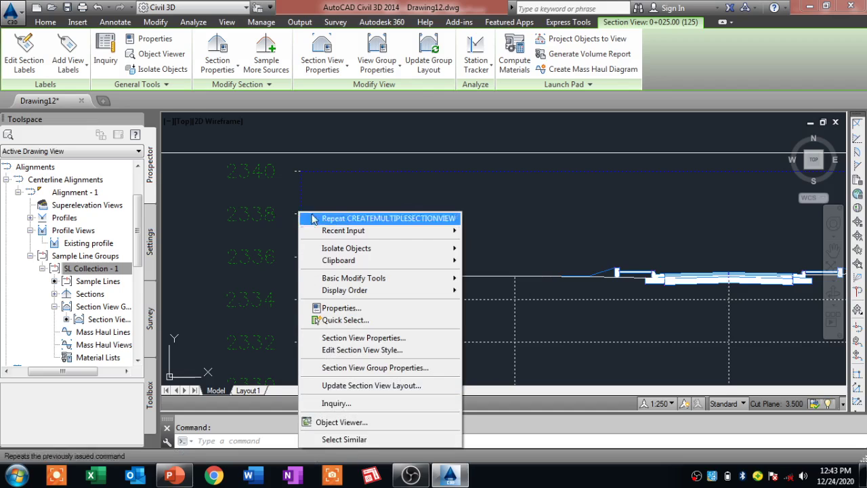
{"action": "left_click", "coordinate": [376, 350]}
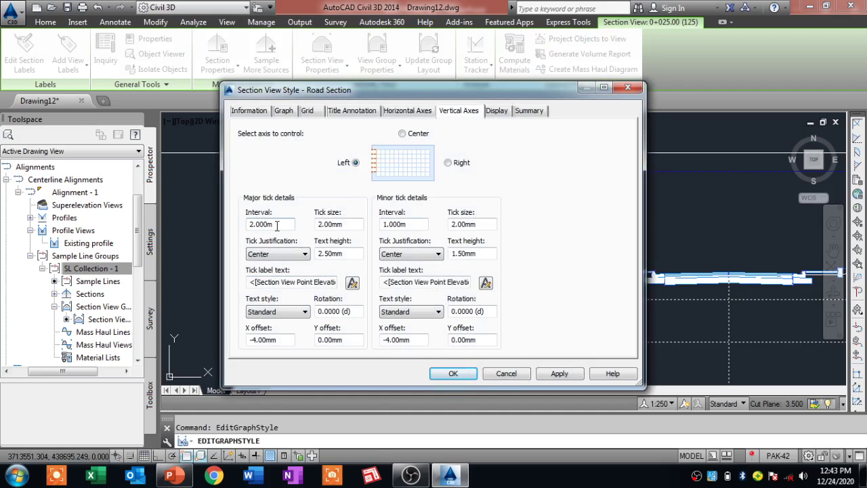
{"action": "left_click_drag", "start_coordinate": [276, 227], "coordinate": [241, 226]}
{"action": "type", "text": "1"}
{"action": "left_click", "coordinate": [550, 376]}
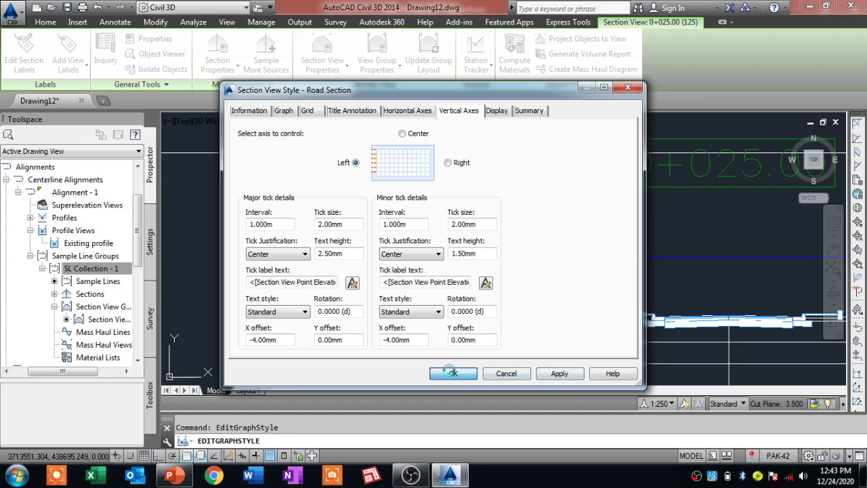
{"action": "left_click", "coordinate": [451, 374]}
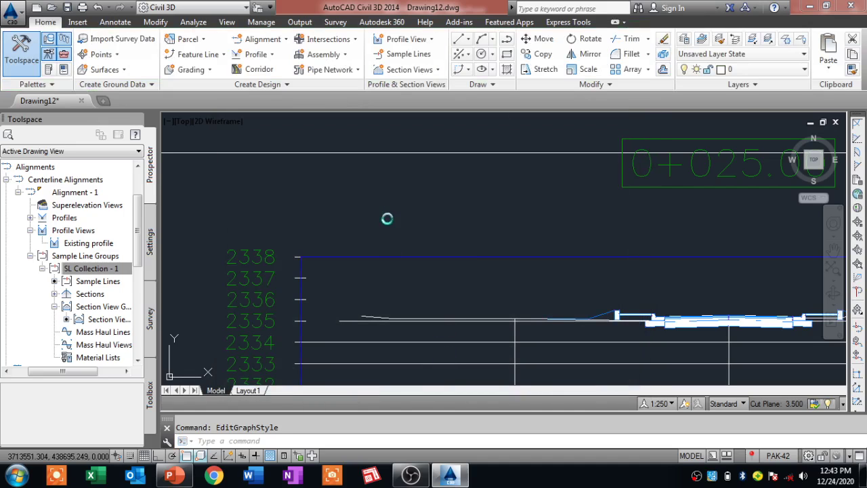
{"action": "scroll", "coordinate": [397, 191], "scroll_direction": "down", "scroll_amount": 3}
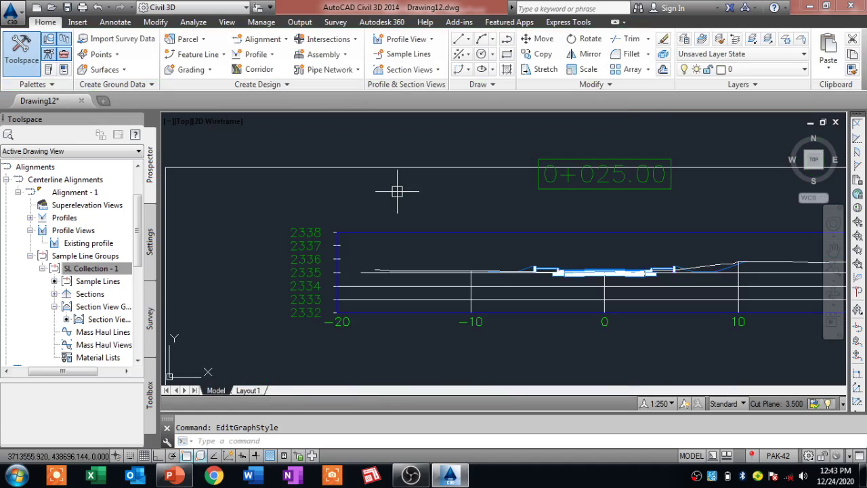
{"action": "scroll", "coordinate": [397, 188], "scroll_direction": "down", "scroll_amount": 5}
{"action": "scroll", "coordinate": [333, 181], "scroll_direction": "down", "scroll_amount": 2}
{"action": "scroll", "coordinate": [660, 217], "scroll_direction": "up", "scroll_amount": 5}
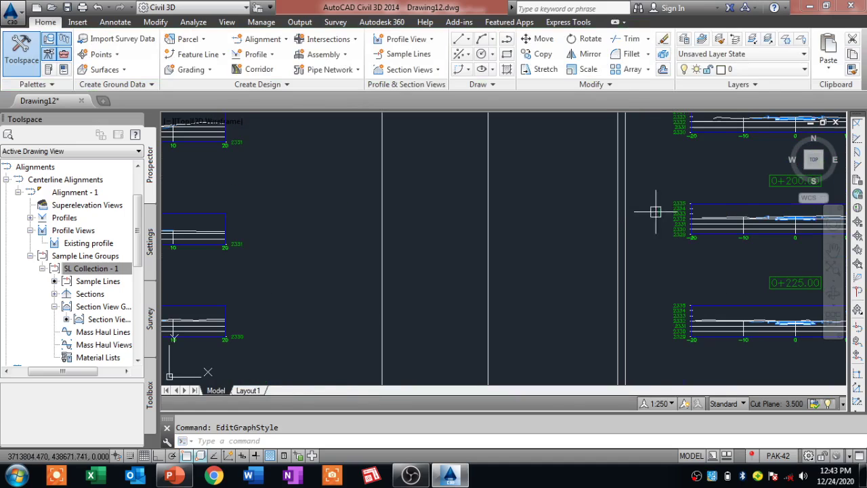
{"action": "scroll", "coordinate": [600, 239], "scroll_direction": "down", "scroll_amount": 4}
{"action": "scroll", "coordinate": [517, 216], "scroll_direction": "up", "scroll_amount": 2}
{"action": "scroll", "coordinate": [518, 214], "scroll_direction": "up", "scroll_amount": 3}
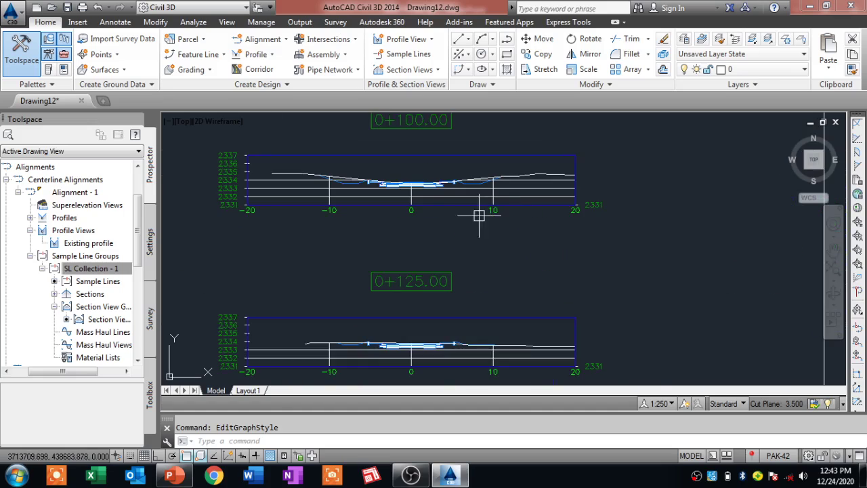
{"action": "scroll", "coordinate": [358, 228], "scroll_direction": "down", "scroll_amount": 4}
{"action": "scroll", "coordinate": [350, 216], "scroll_direction": "down", "scroll_amount": 2}
{"action": "scroll", "coordinate": [450, 287], "scroll_direction": "up", "scroll_amount": 2}
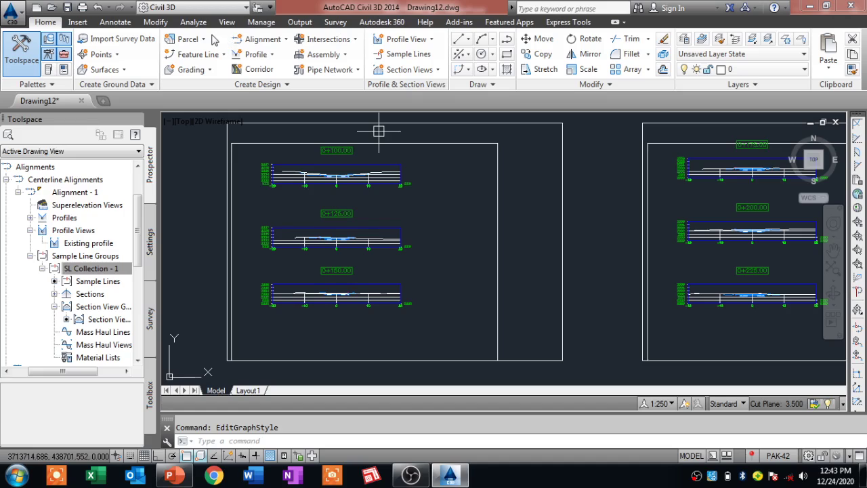
Create section sheets as New Sheet Set 1, stored in the Desktop\survey data folder
{"action": "left_click", "coordinate": [300, 22]}
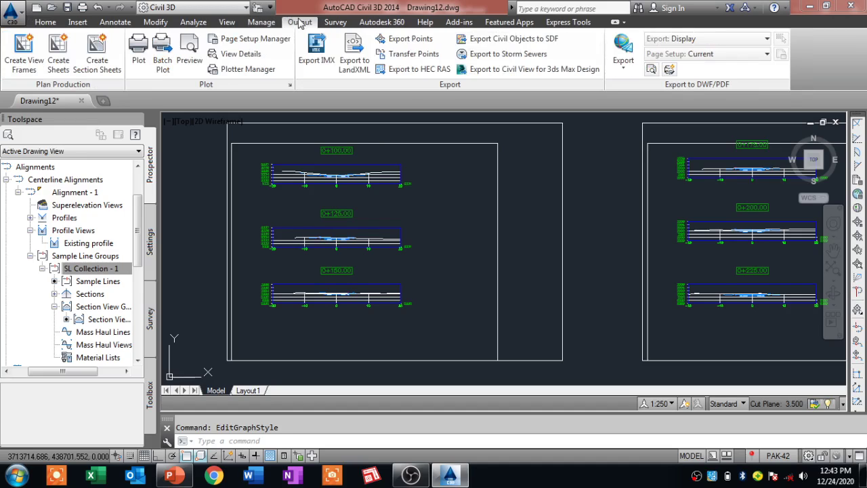
{"action": "left_click", "coordinate": [102, 71]}
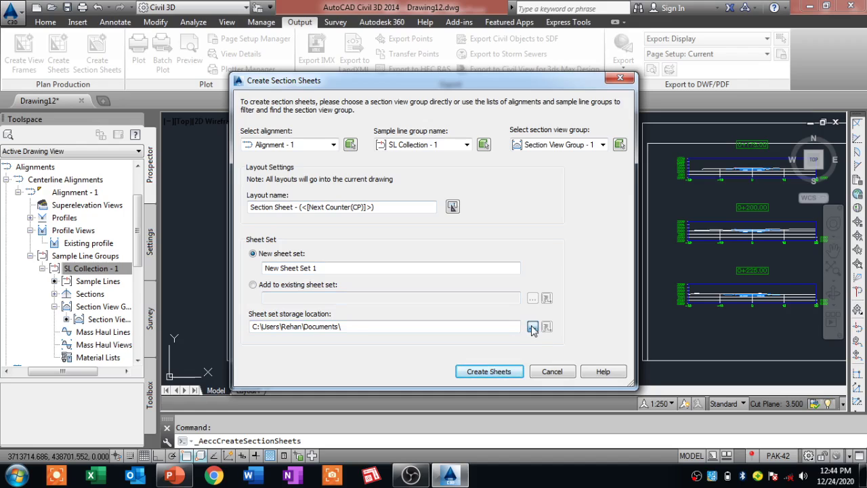
{"action": "left_click", "coordinate": [533, 328]}
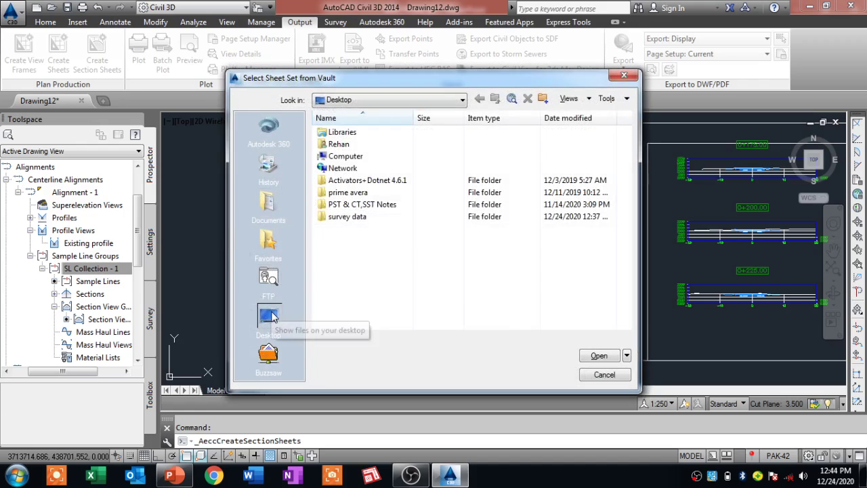
{"action": "left_click", "coordinate": [342, 217]}
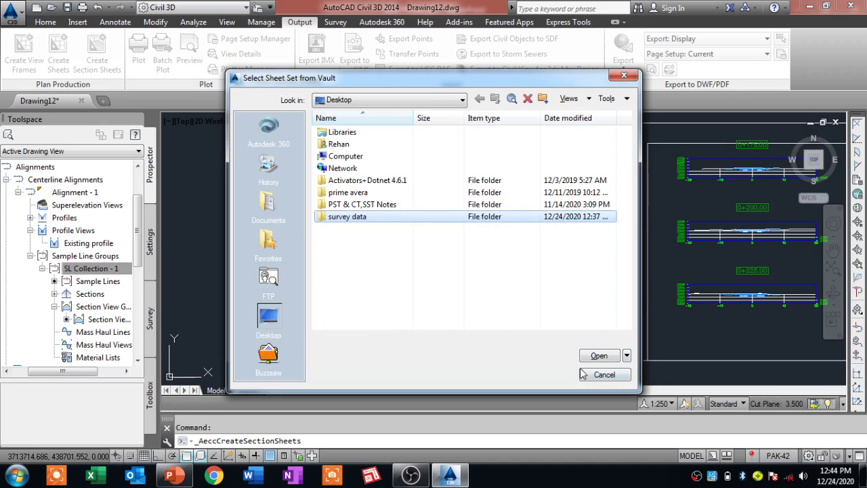
{"action": "left_click", "coordinate": [599, 355]}
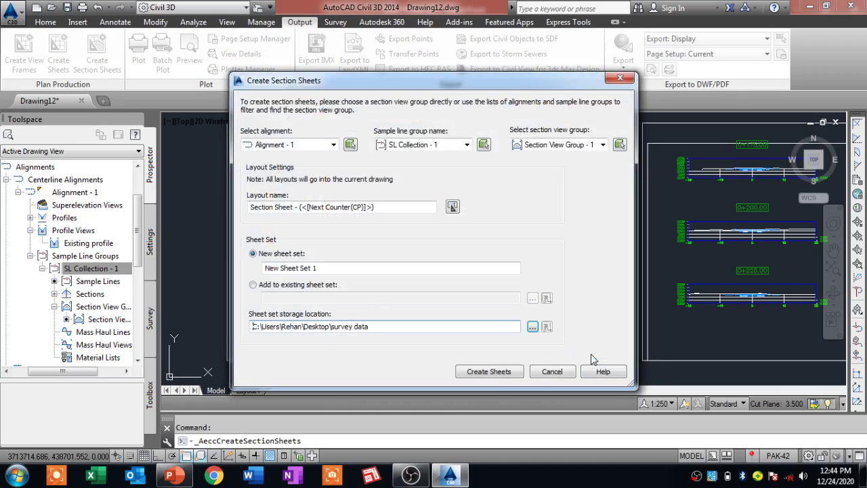
{"action": "left_click", "coordinate": [485, 373]}
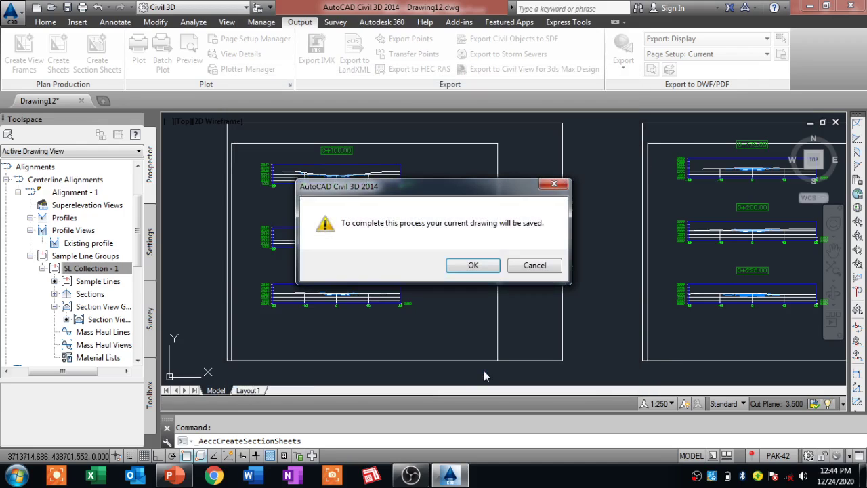
Save the drawing, then open 3 - Section Sheet - (67) and zoom over its section views
{"action": "left_click", "coordinate": [469, 265]}
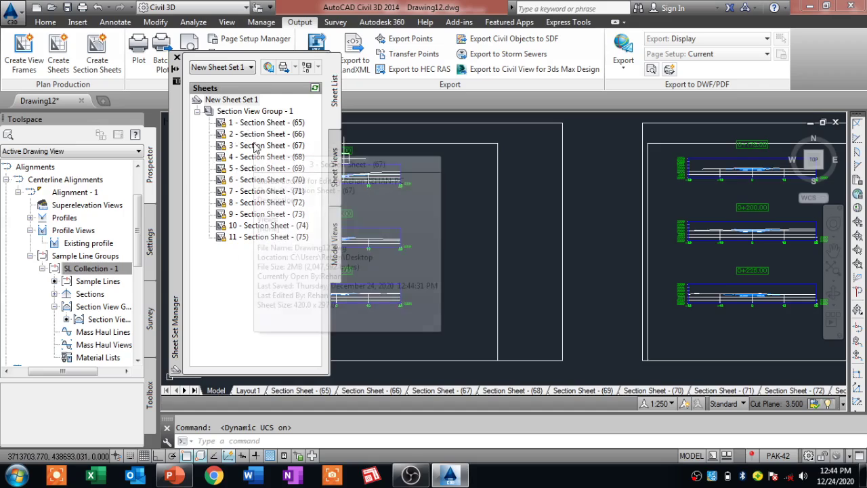
{"action": "double_click", "coordinate": [254, 145]}
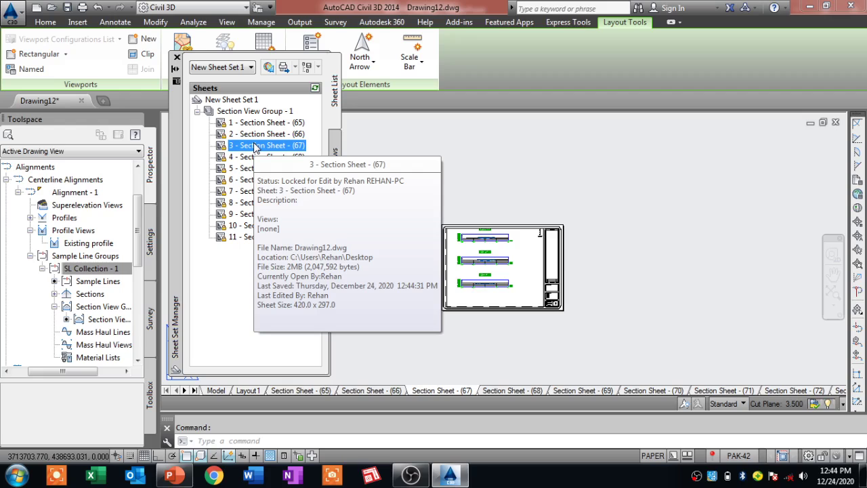
{"action": "scroll", "coordinate": [498, 277], "scroll_direction": "up", "scroll_amount": 2}
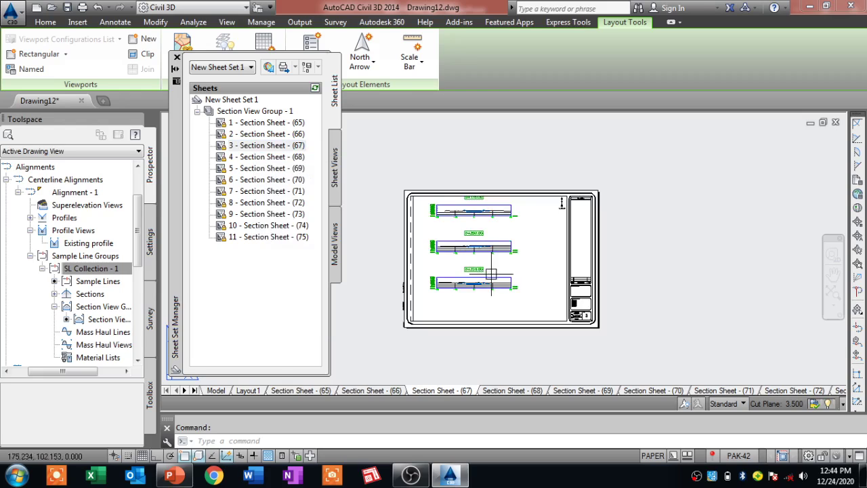
{"action": "scroll", "coordinate": [492, 274], "scroll_direction": "up", "scroll_amount": 4}
{"action": "scroll", "coordinate": [474, 250], "scroll_direction": "down", "scroll_amount": 1}
{"action": "scroll", "coordinate": [461, 234], "scroll_direction": "down", "scroll_amount": 1}
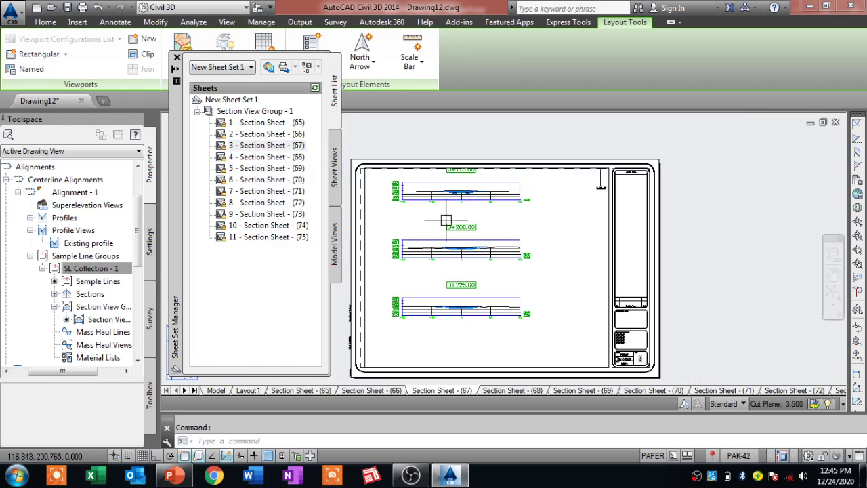
{"action": "scroll", "coordinate": [400, 209], "scroll_direction": "up", "scroll_amount": 4}
{"action": "scroll", "coordinate": [465, 207], "scroll_direction": "down", "scroll_amount": 3}
{"action": "scroll", "coordinate": [474, 193], "scroll_direction": "down", "scroll_amount": 1}
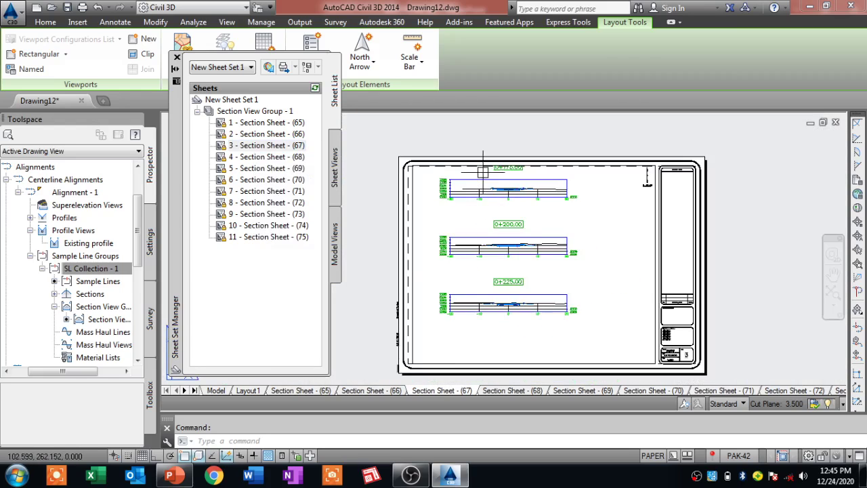
{"action": "scroll", "coordinate": [482, 173], "scroll_direction": "up", "scroll_amount": 4}
{"action": "scroll", "coordinate": [475, 162], "scroll_direction": "down", "scroll_amount": 4}
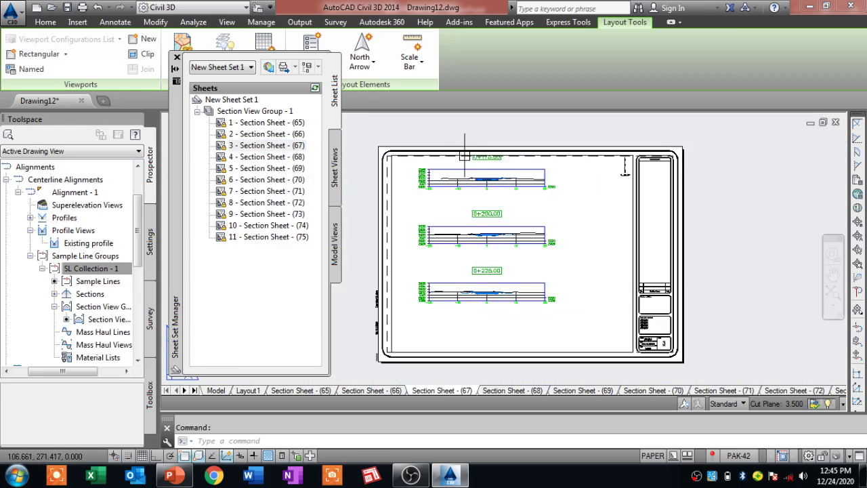
Close Sheet Set Manager, inspect the Section Sheet - (67) layout, select its viewport, disable dynamic UCS
{"action": "left_click", "coordinate": [177, 57]}
{"action": "scroll", "coordinate": [482, 207], "scroll_direction": "up", "scroll_amount": 2}
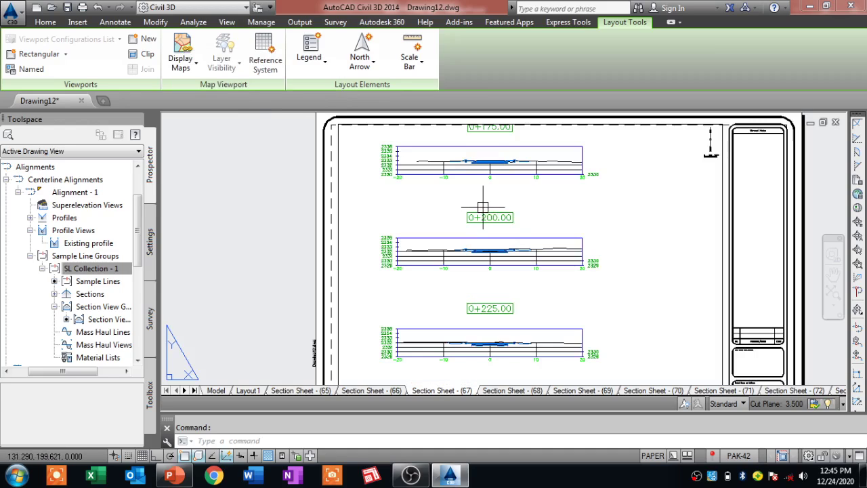
{"action": "scroll", "coordinate": [415, 191], "scroll_direction": "down", "scroll_amount": 2}
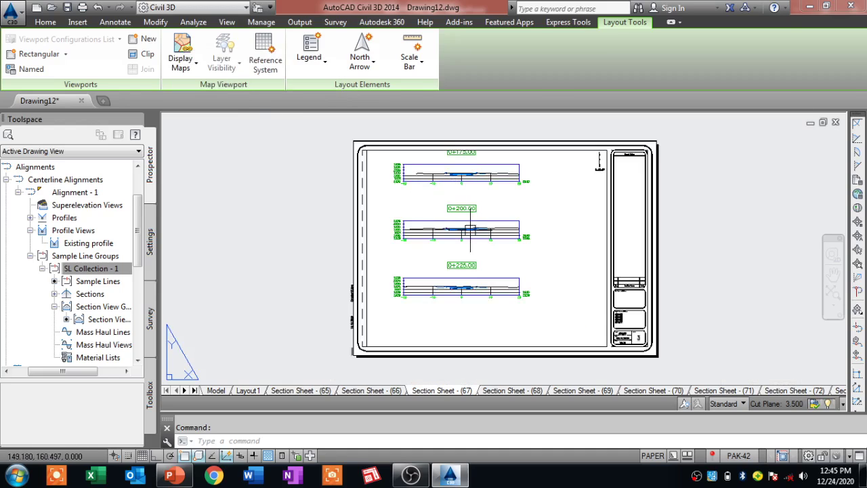
{"action": "scroll", "coordinate": [462, 265], "scroll_direction": "up", "scroll_amount": 2}
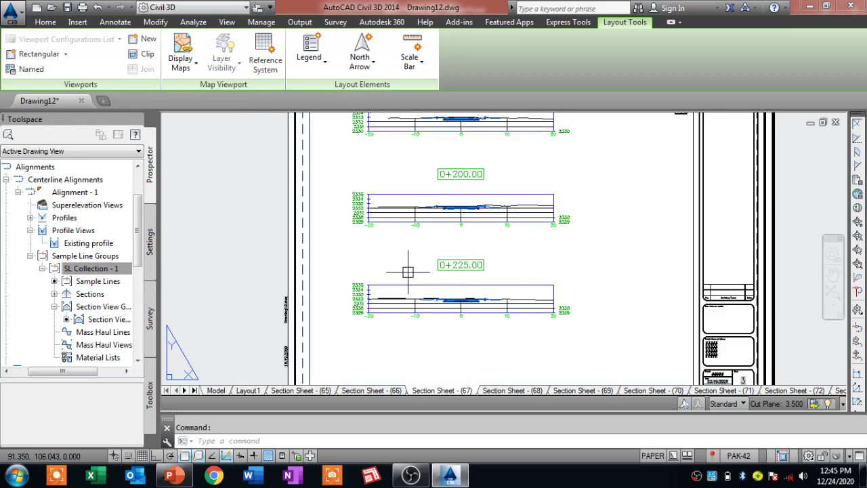
{"action": "scroll", "coordinate": [407, 271], "scroll_direction": "down", "scroll_amount": 2}
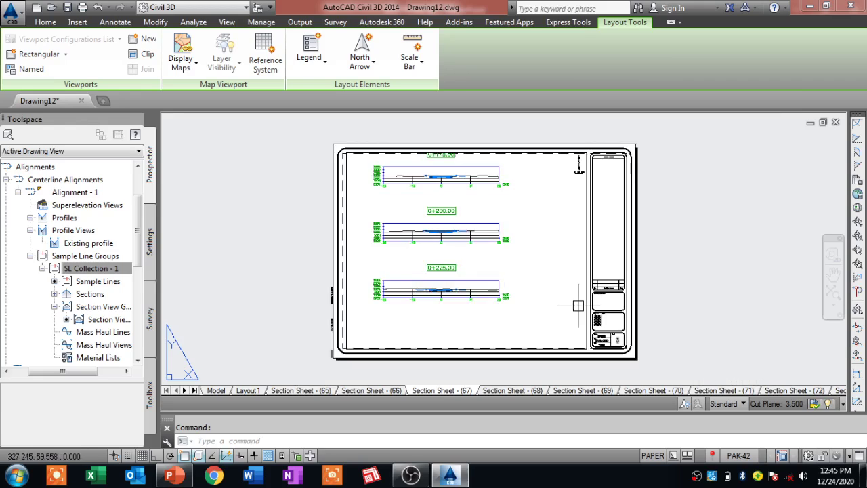
{"action": "scroll", "coordinate": [581, 264], "scroll_direction": "up", "scroll_amount": 2}
{"action": "scroll", "coordinate": [548, 273], "scroll_direction": "down", "scroll_amount": 2}
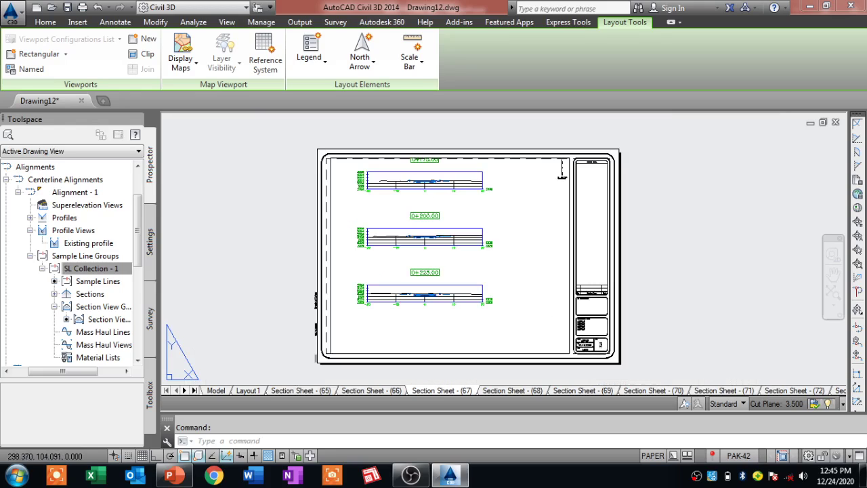
{"action": "scroll", "coordinate": [570, 261], "scroll_direction": "up", "scroll_amount": 2}
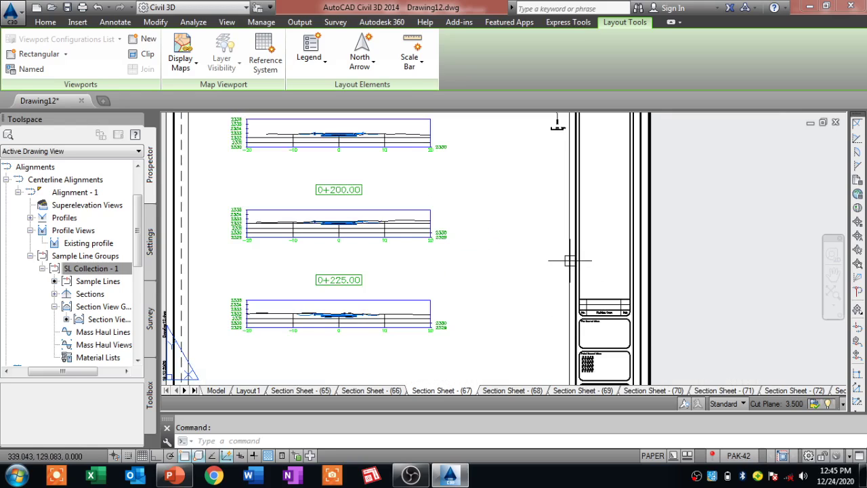
{"action": "left_click", "coordinate": [569, 255]}
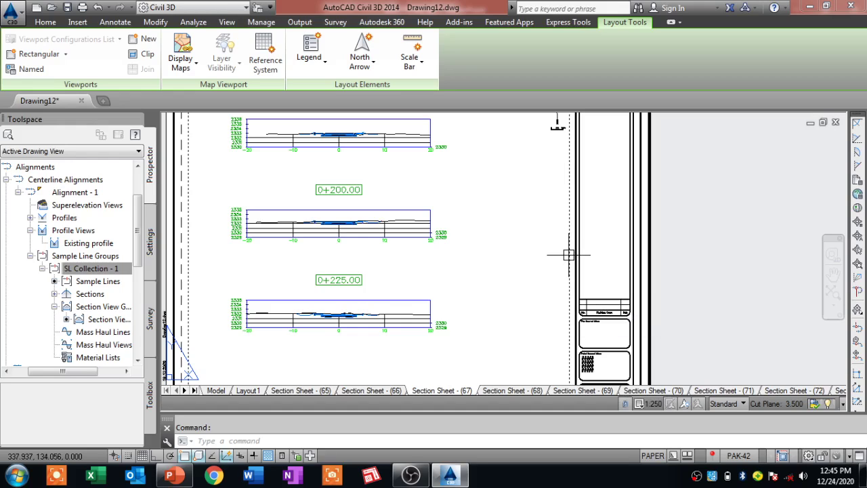
{"action": "key", "text": "F6"}
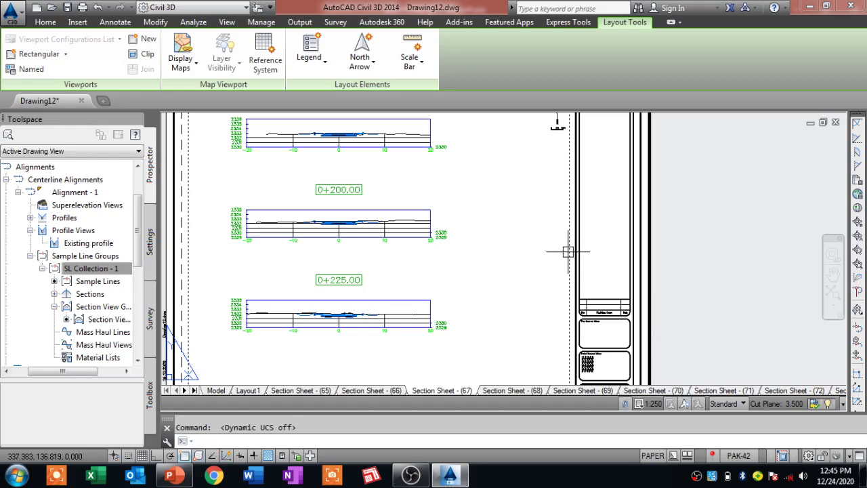
Set the Section Sheet - (67) viewport's Display Locked to No
{"action": "right_click", "coordinate": [568, 251]}
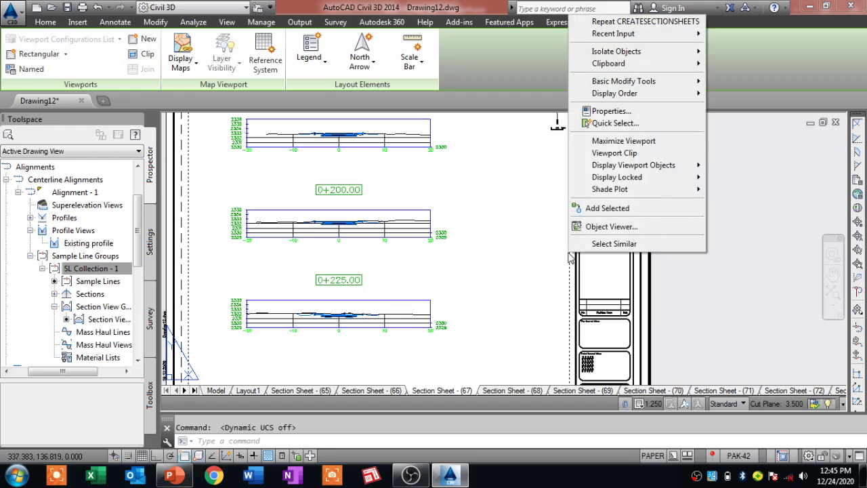
{"action": "mouse_move", "coordinate": [617, 177]}
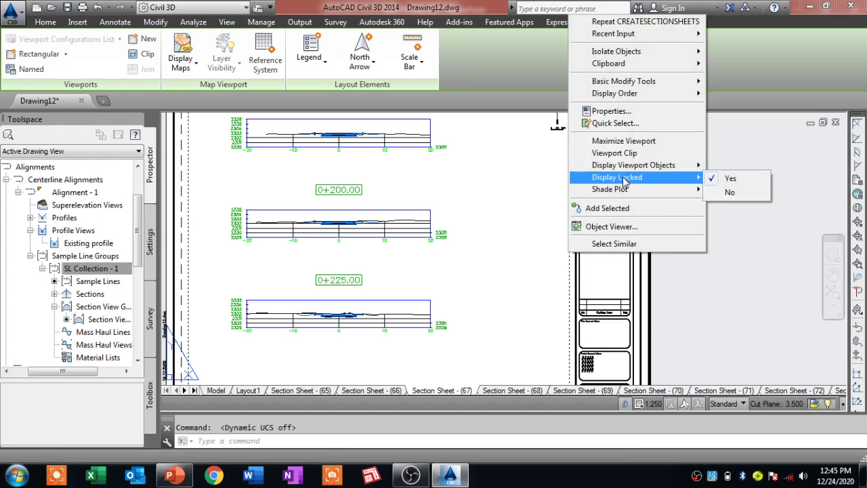
{"action": "left_click", "coordinate": [727, 194]}
{"action": "scroll", "coordinate": [528, 276], "scroll_direction": "down", "scroll_amount": 4}
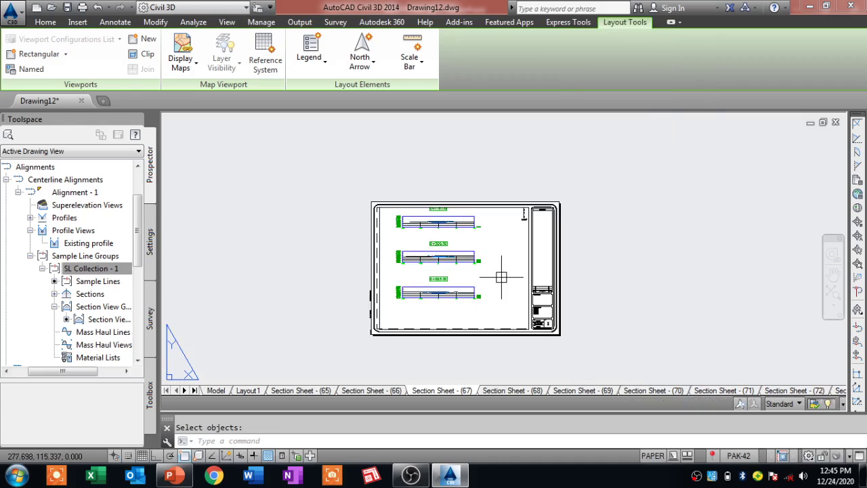
{"action": "scroll", "coordinate": [500, 272], "scroll_direction": "up", "scroll_amount": 3}
{"action": "scroll", "coordinate": [500, 250], "scroll_direction": "up", "scroll_amount": 2}
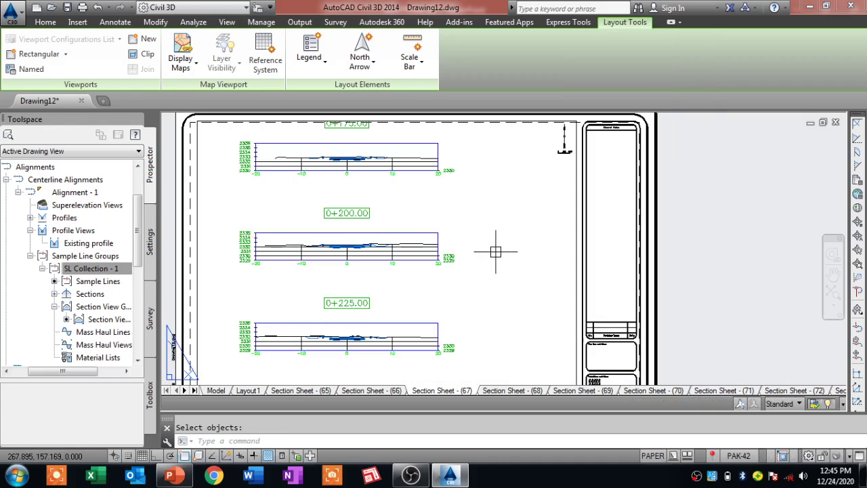
Activate the viewport and shift the section views slightly up-left, making its scale 3.983175
{"action": "double_click", "coordinate": [494, 245]}
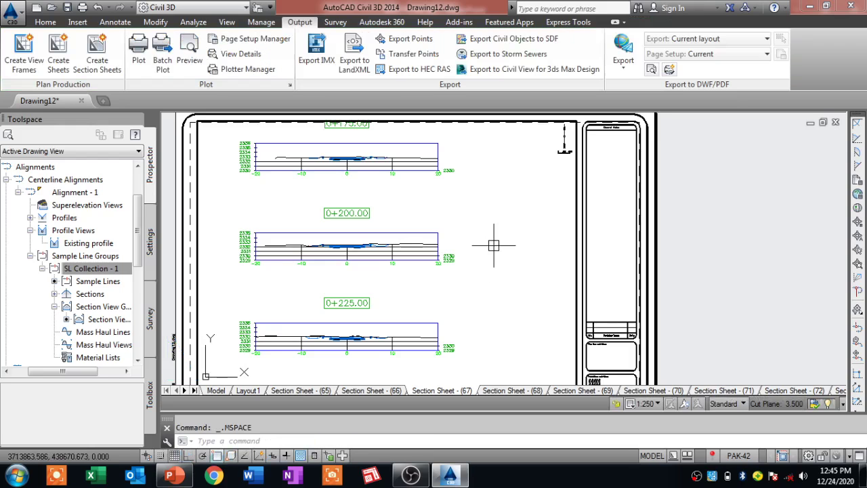
{"action": "scroll", "coordinate": [494, 243], "scroll_direction": "down", "scroll_amount": 1}
{"action": "scroll", "coordinate": [474, 228], "scroll_direction": "up", "scroll_amount": 1}
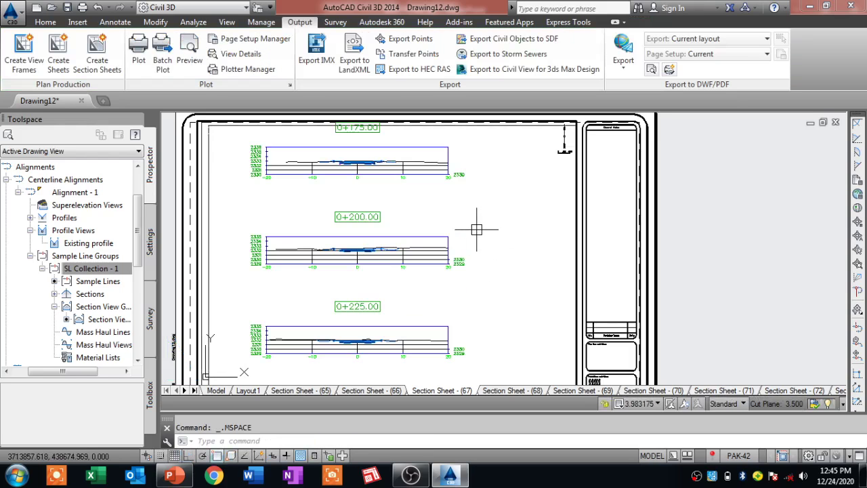
{"action": "middle_click_drag", "start_coordinate": [411, 217], "coordinate": [405, 215]}
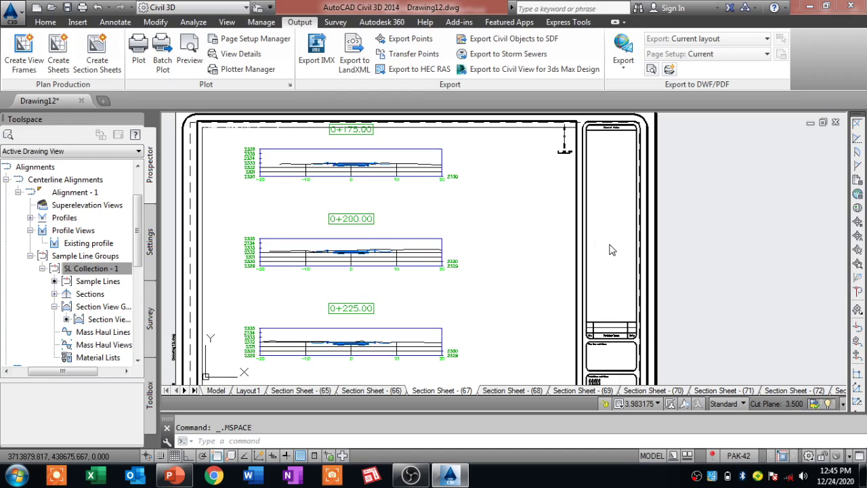
Return to paper space and set the sheet viewport's Display Locked to Yes
{"action": "double_click", "coordinate": [611, 250]}
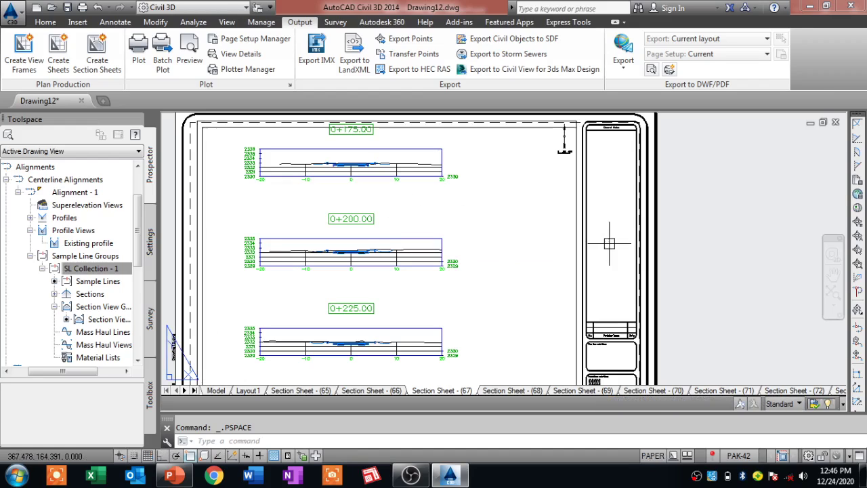
{"action": "left_click", "coordinate": [575, 252]}
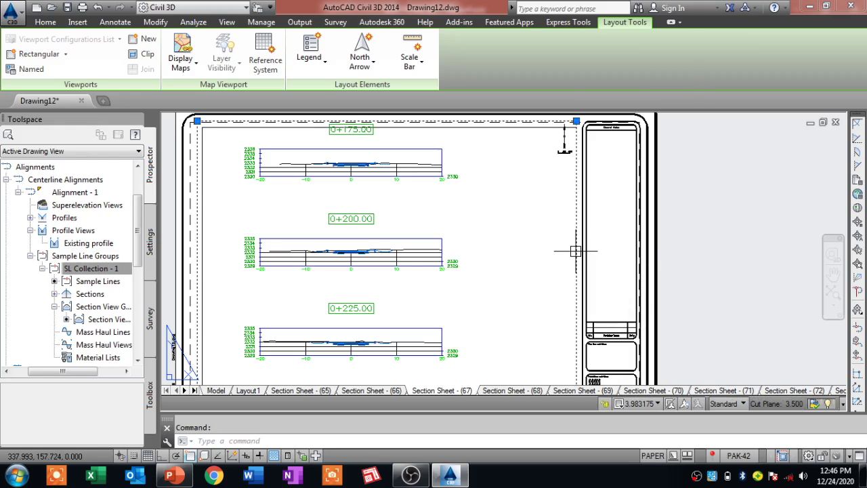
{"action": "right_click", "coordinate": [575, 251]}
{"action": "mouse_move", "coordinate": [625, 176]}
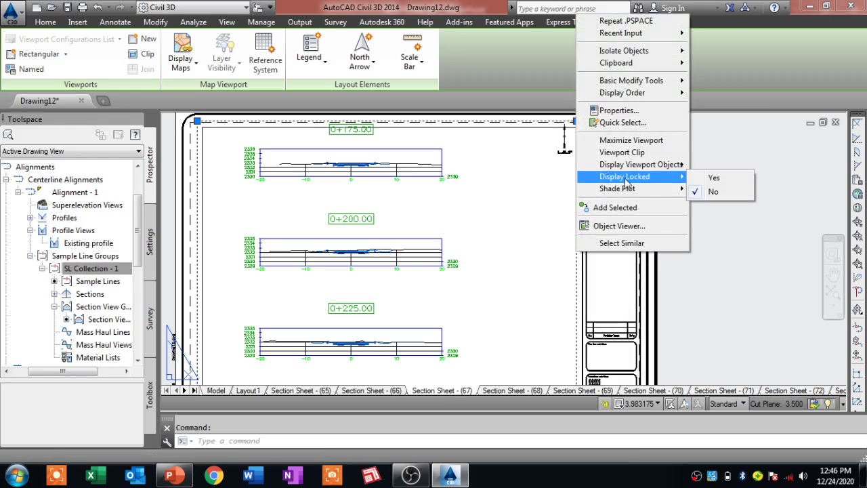
{"action": "left_click", "coordinate": [714, 178]}
Check that the three section views sit inside the title-block frame
{"action": "scroll", "coordinate": [430, 256], "scroll_direction": "down", "scroll_amount": 1}
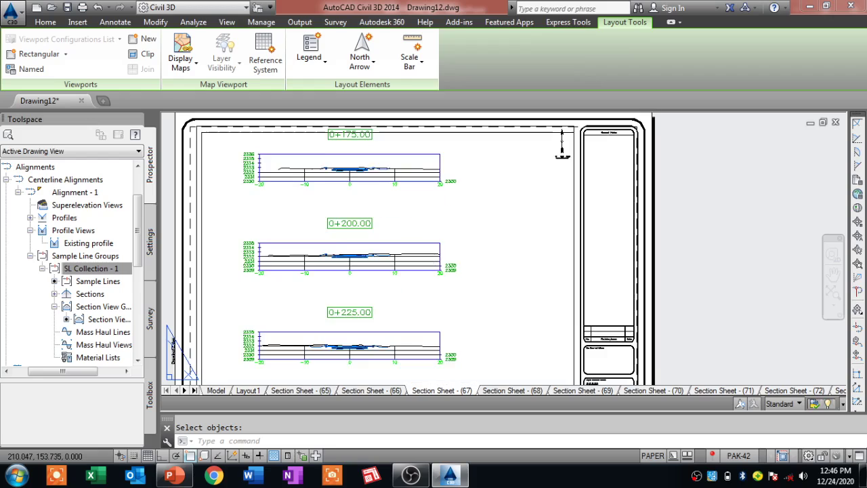
{"action": "scroll", "coordinate": [429, 258], "scroll_direction": "down", "scroll_amount": 1}
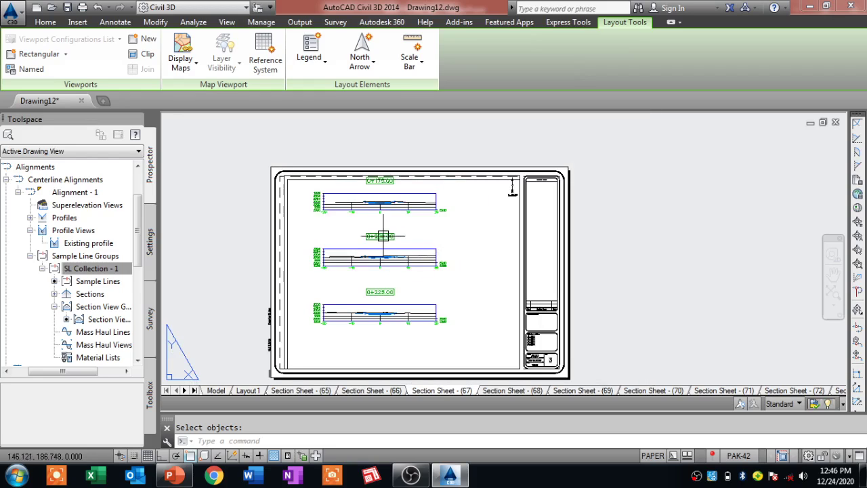
{"action": "scroll", "coordinate": [383, 236], "scroll_direction": "up", "scroll_amount": 2}
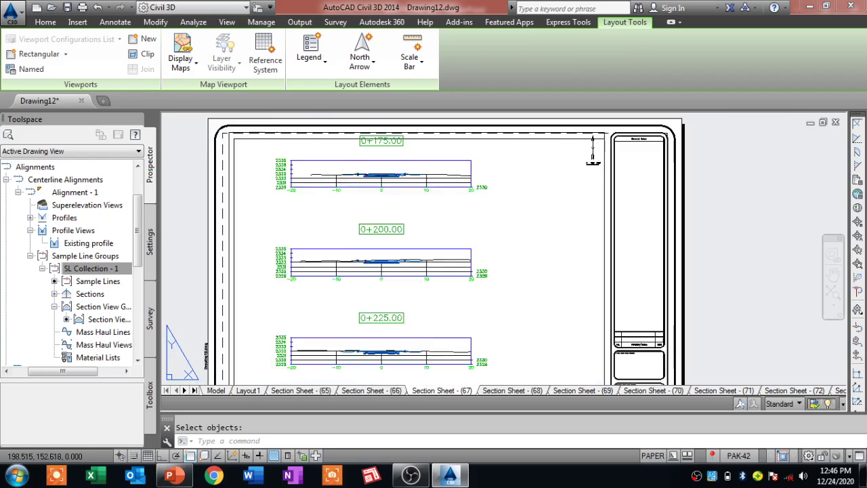
{"action": "middle_click_drag", "start_coordinate": [424, 257], "coordinate": [419, 244]}
{"action": "scroll", "coordinate": [419, 244], "scroll_direction": "down", "scroll_amount": 1}
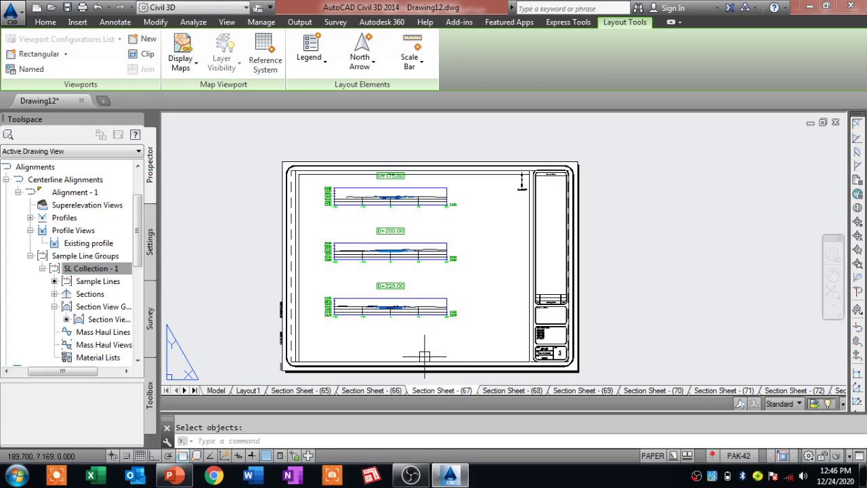
Plot Section Sheet - (67) with DWG To PDF.pc3 on A3, and preview it
{"action": "right_click", "coordinate": [435, 396]}
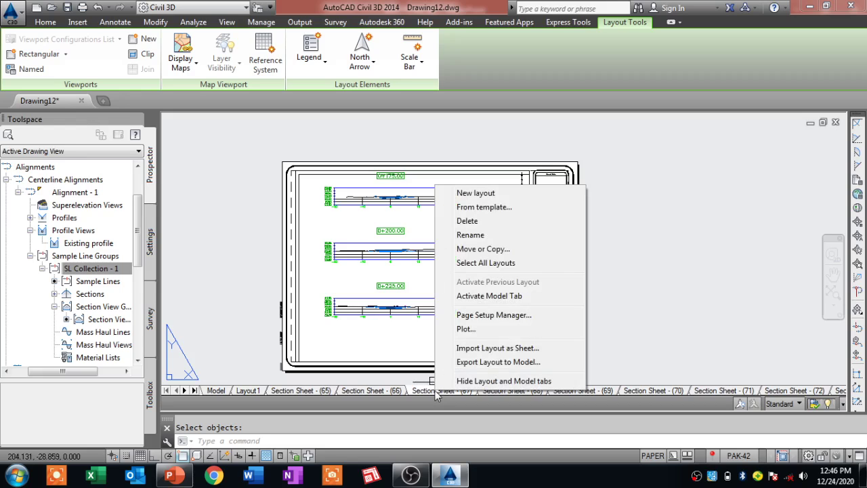
{"action": "left_click", "coordinate": [478, 330]}
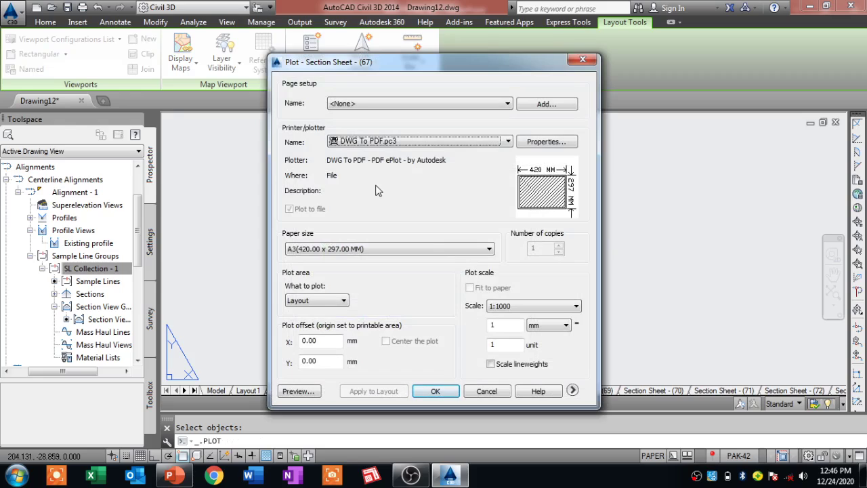
{"action": "left_click", "coordinate": [508, 142]}
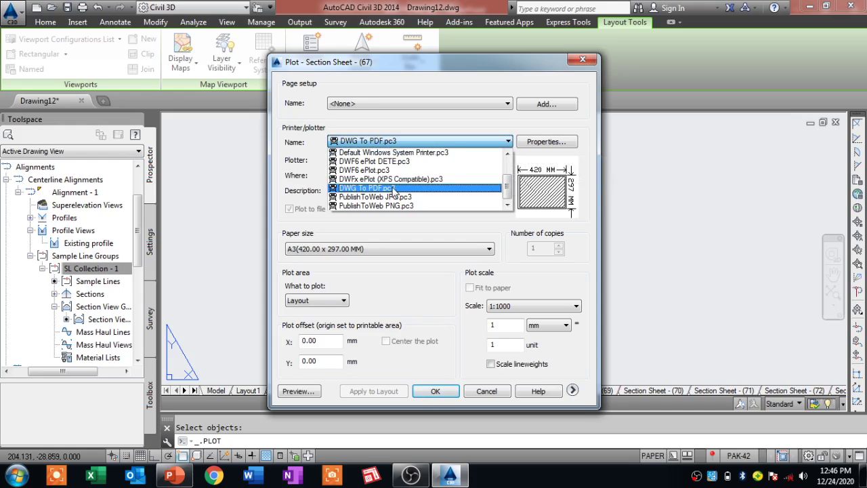
{"action": "left_click", "coordinate": [393, 188]}
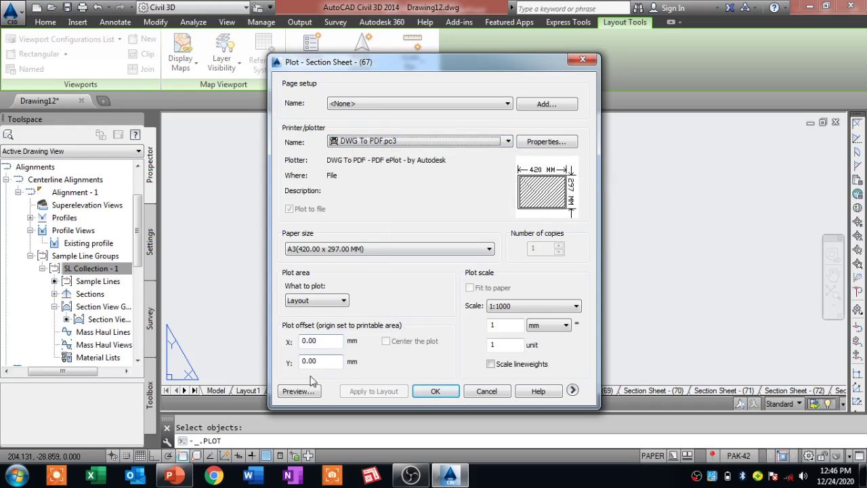
{"action": "left_click", "coordinate": [298, 392]}
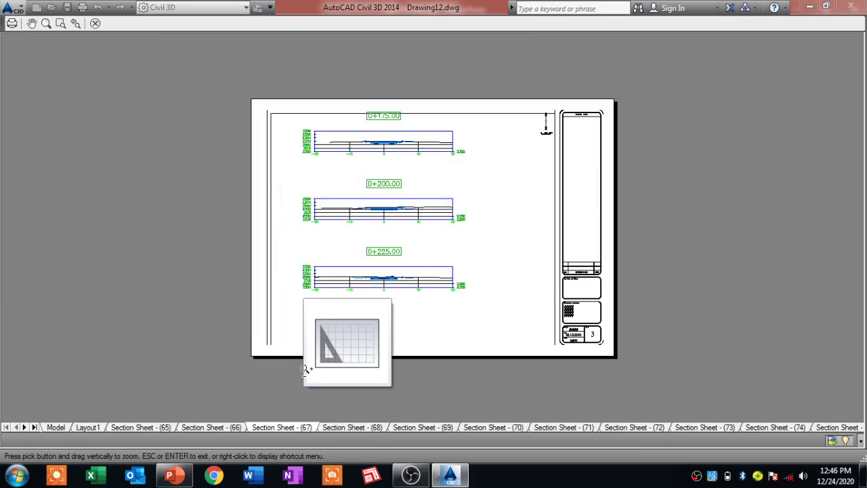
Zoom around the Section Sheet - (67) plot preview, then close it to return to Plot settings
{"action": "scroll", "coordinate": [412, 229], "scroll_direction": "up", "scroll_amount": 4}
{"action": "scroll", "coordinate": [413, 229], "scroll_direction": "down", "scroll_amount": 2}
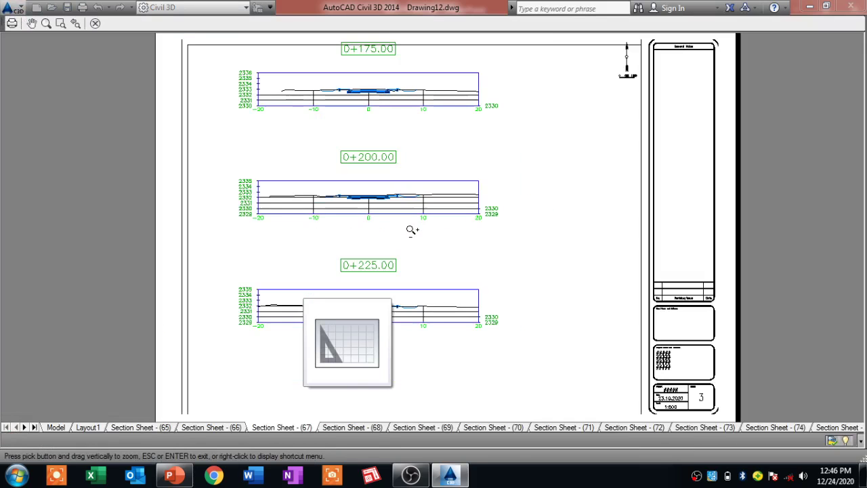
{"action": "scroll", "coordinate": [413, 229], "scroll_direction": "down", "scroll_amount": 1}
{"action": "scroll", "coordinate": [412, 229], "scroll_direction": "up", "scroll_amount": 1}
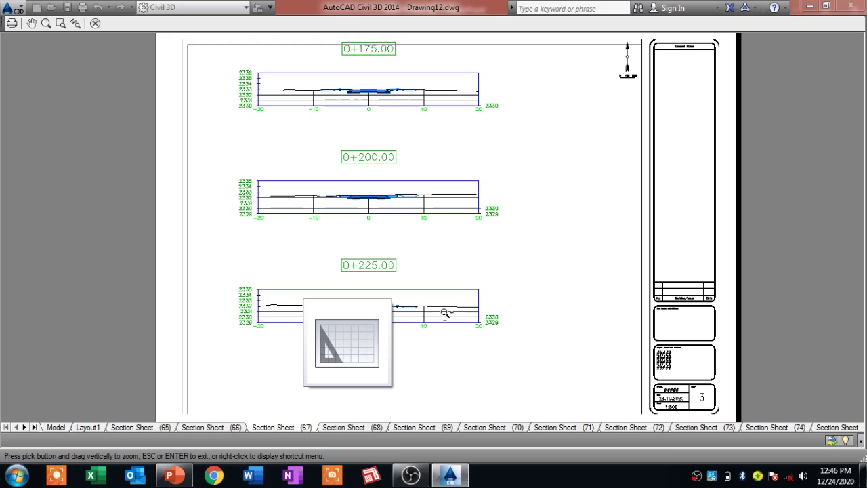
{"action": "key", "text": "Escape"}
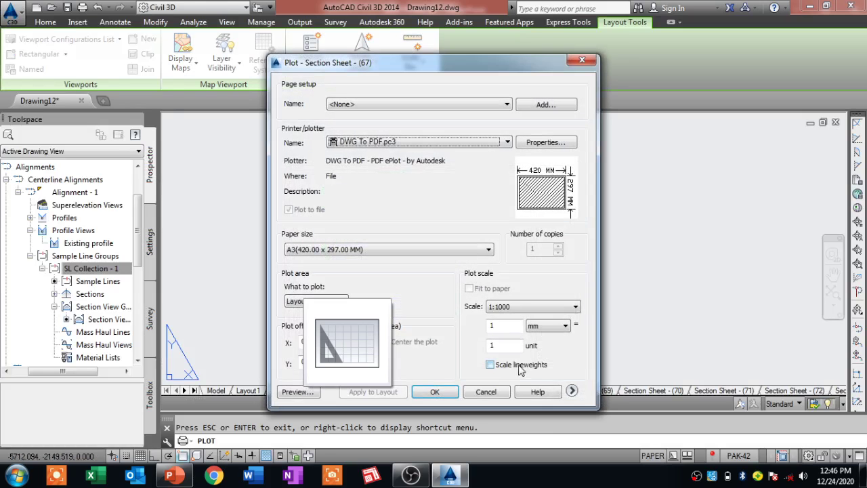
Plot the sheet to Drawing12-Section Sheet - (67).pdf saved on the Desktop
{"action": "left_click", "coordinate": [440, 392]}
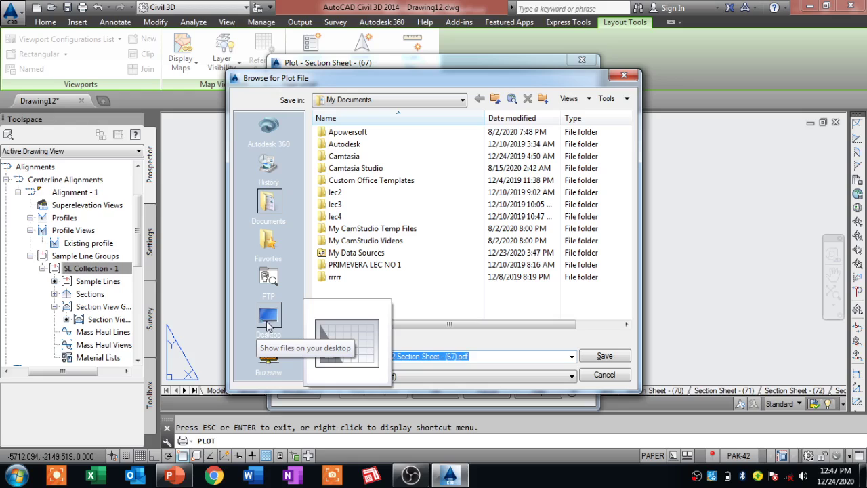
{"action": "left_click", "coordinate": [269, 321]}
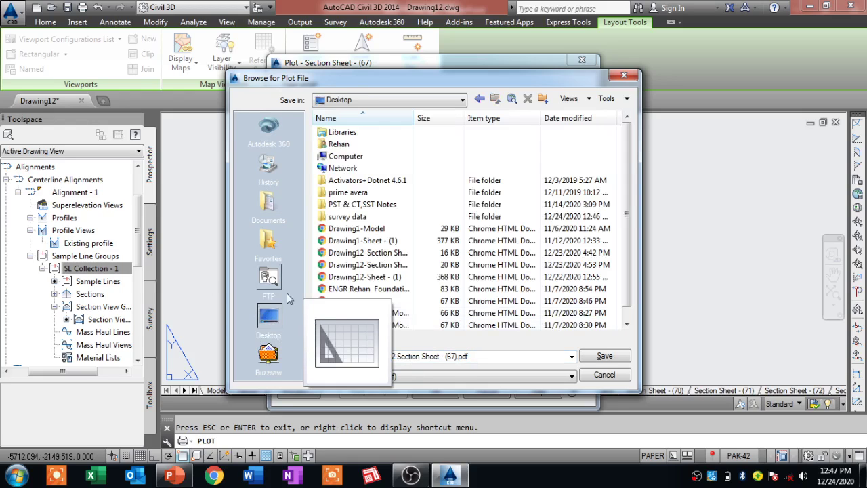
{"action": "left_click", "coordinate": [604, 358]}
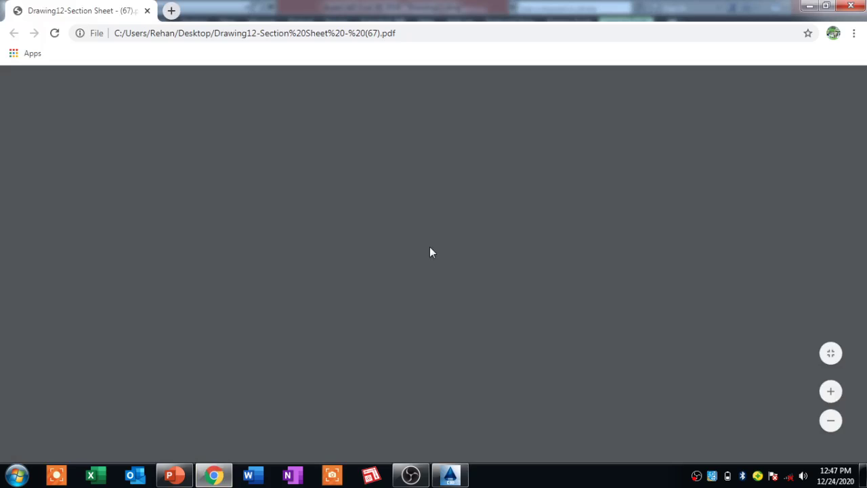
Zoom into the PDF and scroll through the sections for stations 0+175.00 to 0+225.00
{"action": "scroll", "coordinate": [490, 260], "scroll_direction": "down", "scroll_amount": 2}
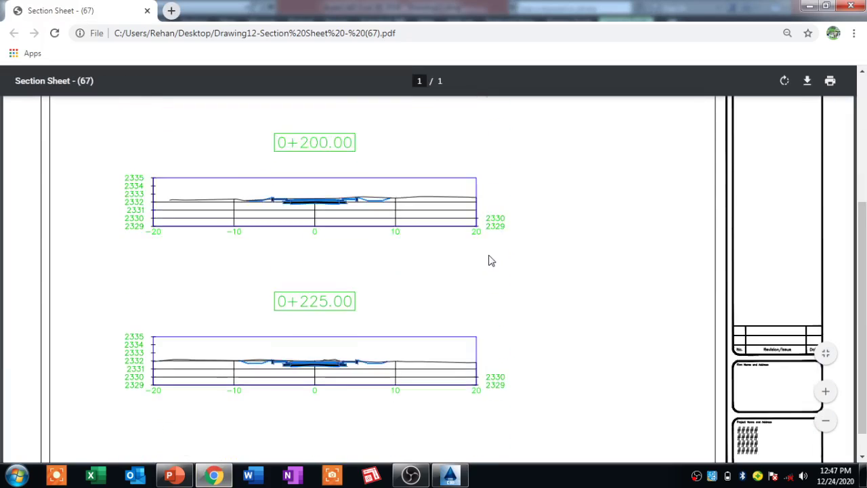
{"action": "scroll", "coordinate": [501, 262], "scroll_direction": "down", "scroll_amount": 1}
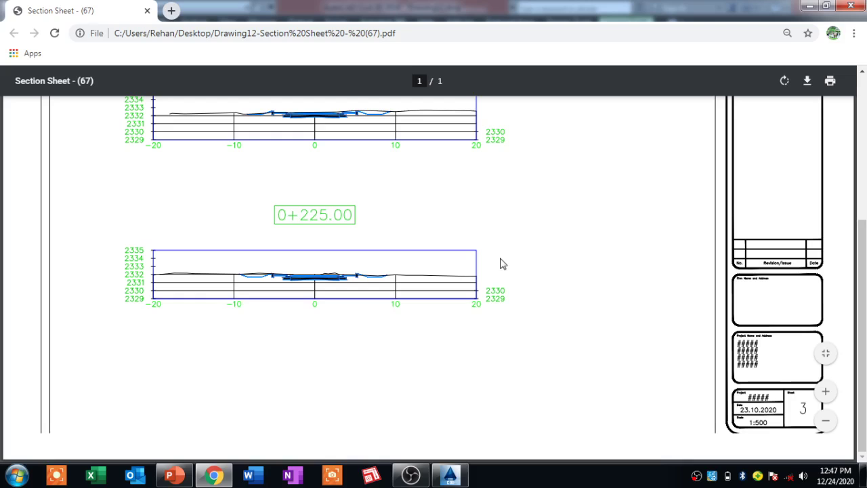
{"action": "left_click", "coordinate": [826, 393]}
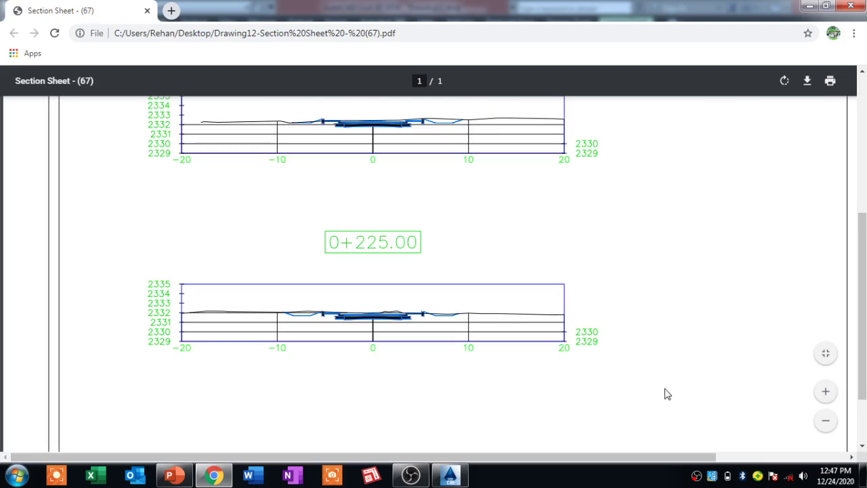
{"action": "scroll", "coordinate": [318, 372], "scroll_direction": "up", "scroll_amount": 3}
{"action": "scroll", "coordinate": [334, 359], "scroll_direction": "down", "scroll_amount": 3}
{"action": "scroll", "coordinate": [354, 300], "scroll_direction": "up", "scroll_amount": 4}
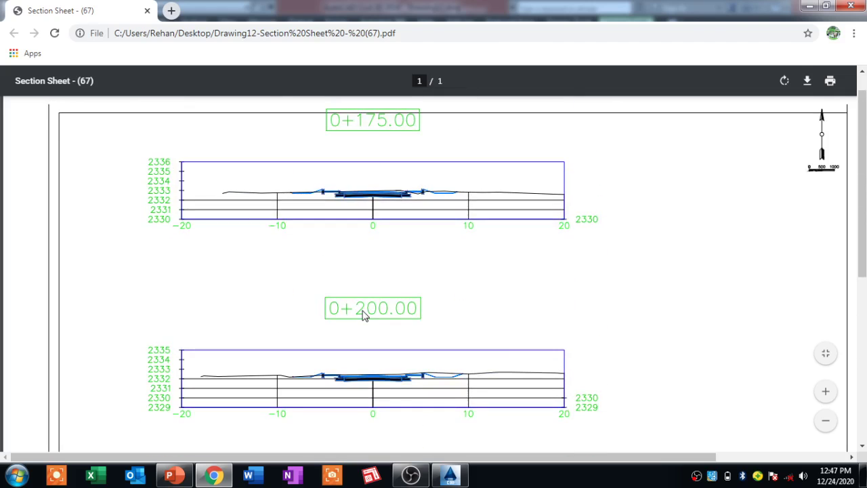
{"action": "scroll", "coordinate": [345, 248], "scroll_direction": "down", "scroll_amount": 3}
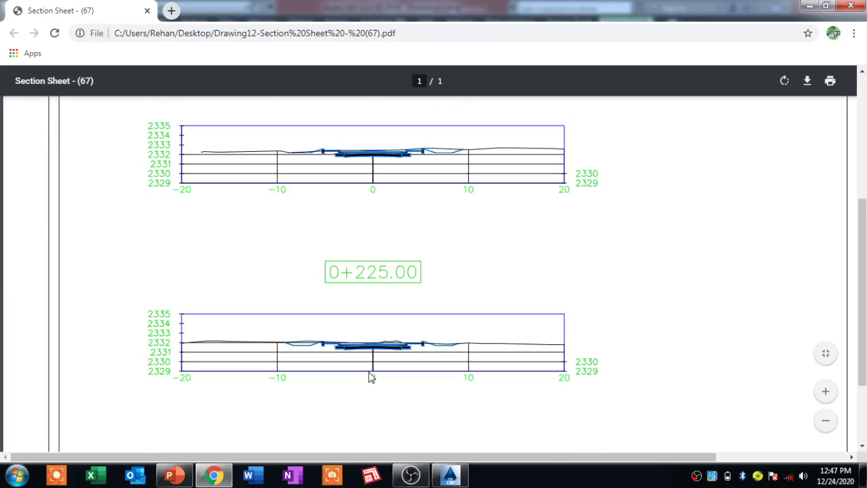
{"action": "scroll", "coordinate": [364, 376], "scroll_direction": "up", "scroll_amount": 3}
{"action": "scroll", "coordinate": [358, 339], "scroll_direction": "down", "scroll_amount": 3}
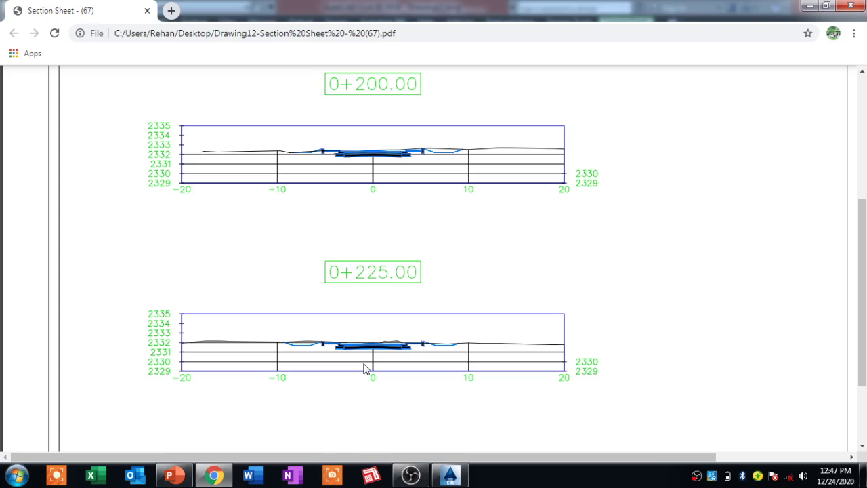
Scroll back up through the PDF sheet and close the Chrome window
{"action": "scroll", "coordinate": [366, 362], "scroll_direction": "down", "scroll_amount": 1}
{"action": "scroll", "coordinate": [366, 362], "scroll_direction": "up", "scroll_amount": 1}
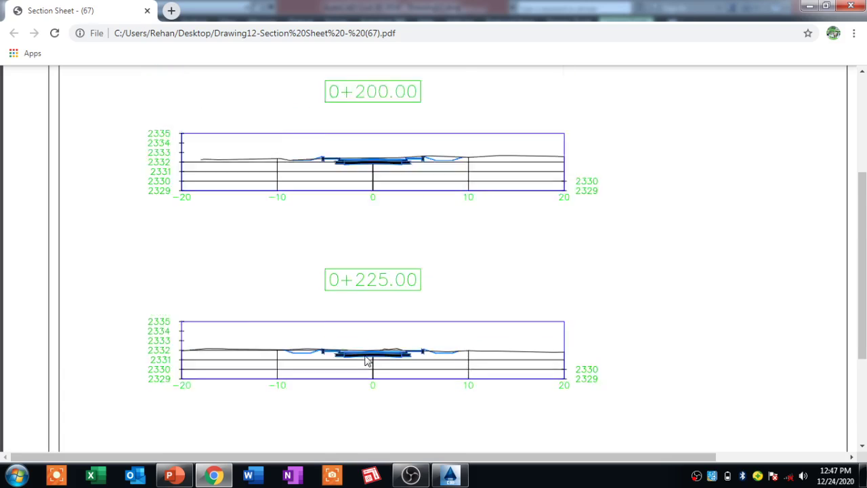
{"action": "scroll", "coordinate": [366, 360], "scroll_direction": "up", "scroll_amount": 1}
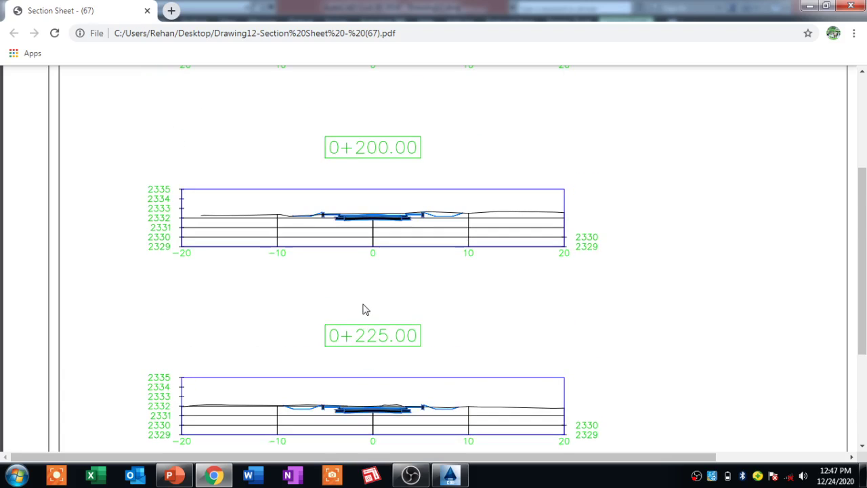
{"action": "scroll", "coordinate": [359, 332], "scroll_direction": "up", "scroll_amount": 1}
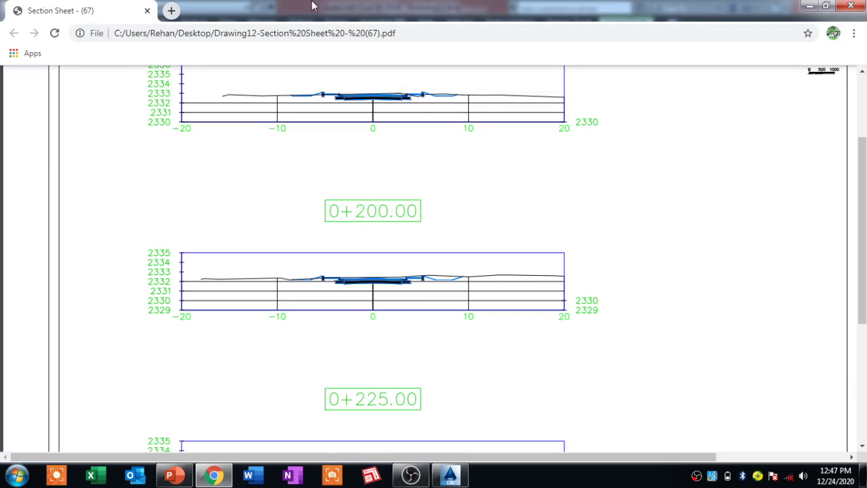
{"action": "left_click", "coordinate": [853, 6]}
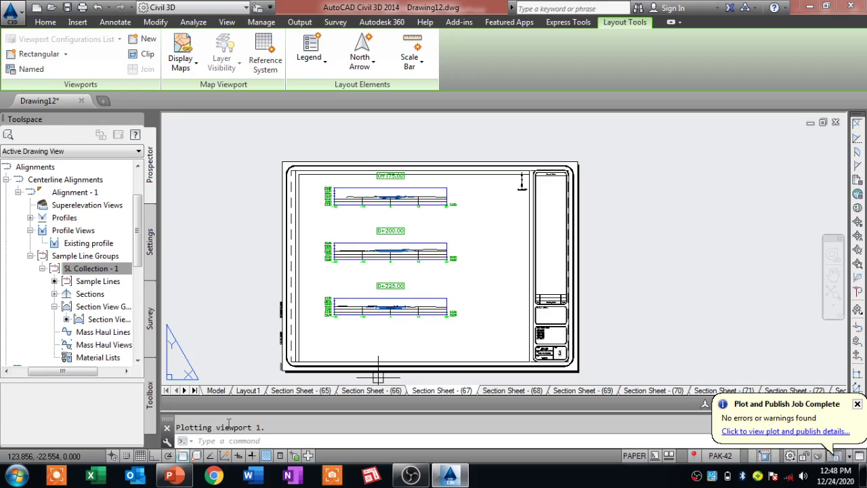
Switch to model space, then open the recorder's menu to stop recording
{"action": "left_click", "coordinate": [216, 391]}
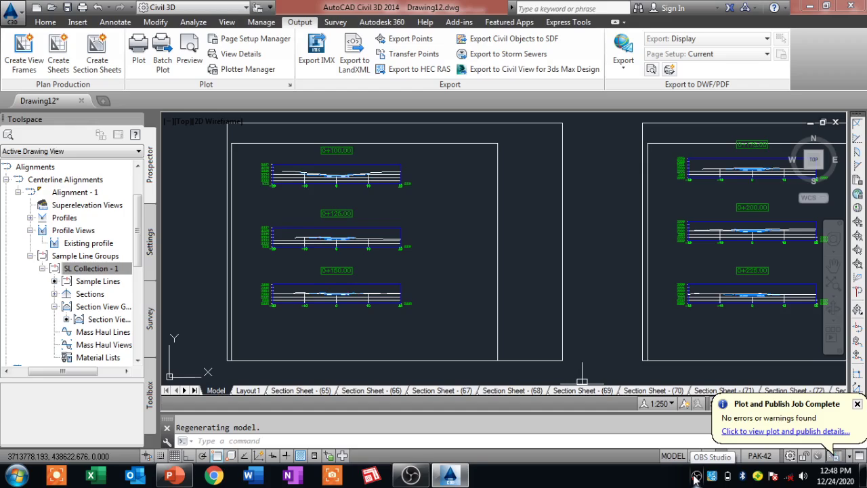
{"action": "right_click", "coordinate": [695, 478]}
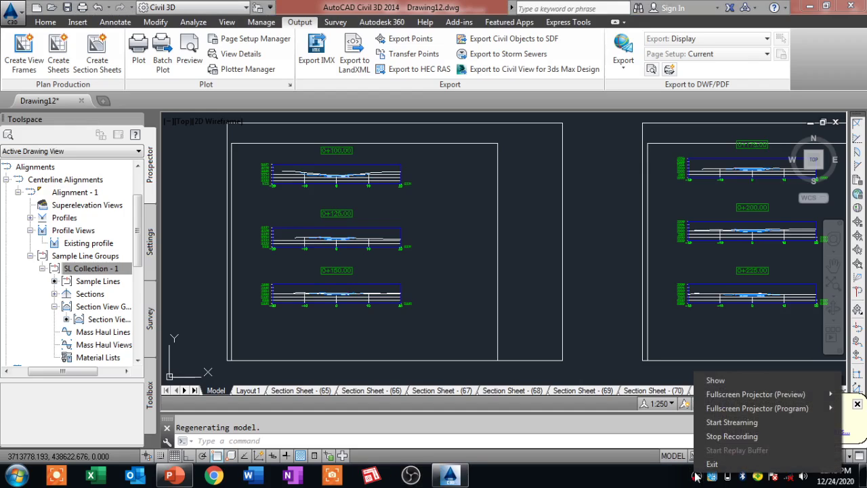